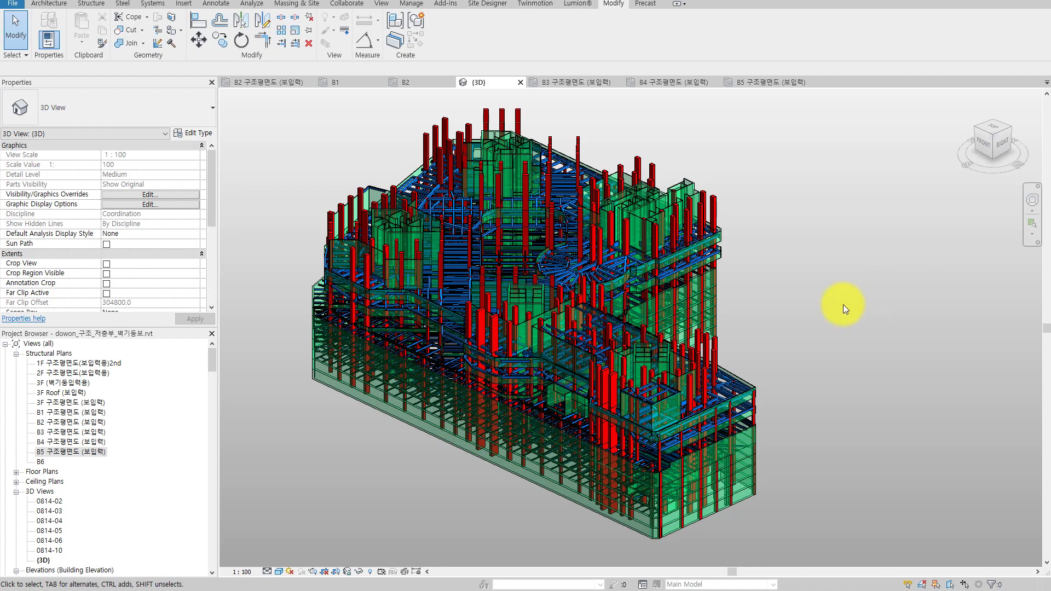
- Orbit and zoom the 3D structural model to inspect the front and lower columns
mouse_move(750, 399)
middle_mouse_down("shift")
mouse_move(788, 369)
mouse_move(762, 320)
mouse_move(799, 312)
middle_mouse_up("shift")
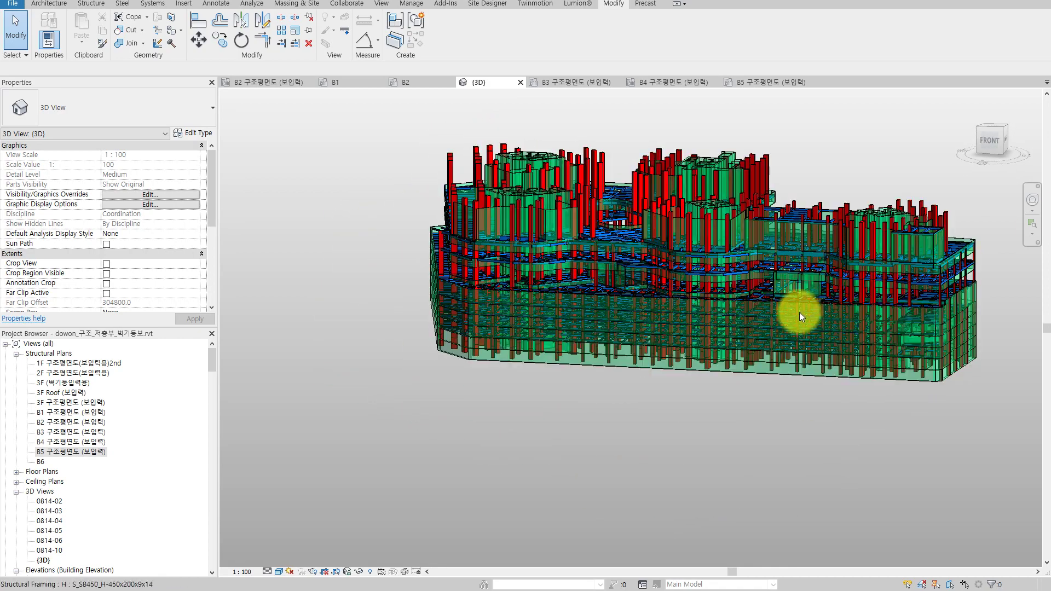
scroll(670, 360, "up", 5)
middle_click_drag(670, 360, 615, 412, "shift")
scroll(609, 423, "up", 3)
scroll(615, 413, "down", 3)
mouse_move(617, 376)
middle_mouse_down("shift")
mouse_move(453, 457)
mouse_move(746, 403)
mouse_move(589, 393)
middle_mouse_up("shift")
scroll(589, 393, "down", 3)
- Inspect the whole structure from another angle, then switch to the B5 structural plan
scroll(815, 345, "up", 2)
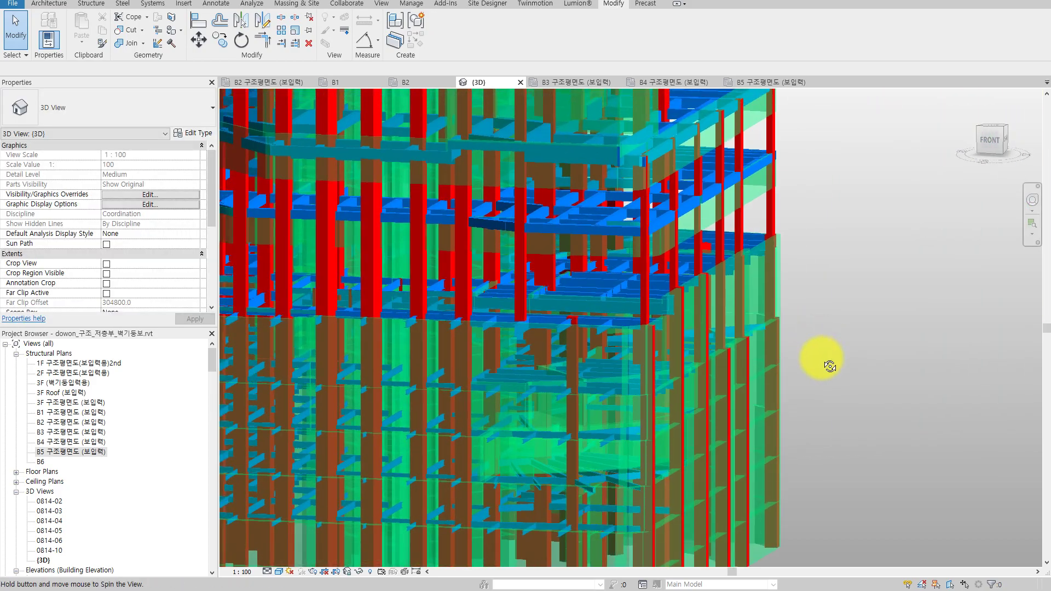
scroll(825, 377, "up", 2)
scroll(825, 383, "down", 3)
mouse_move(755, 353)
middle_mouse_down("shift")
mouse_move(558, 406)
mouse_move(939, 416)
middle_mouse_up("shift")
scroll(714, 409, "down", 3)
mouse_move(715, 410)
middle_mouse_down("shift")
mouse_move(629, 481)
mouse_move(614, 413)
mouse_move(892, 280)
middle_mouse_up("shift")
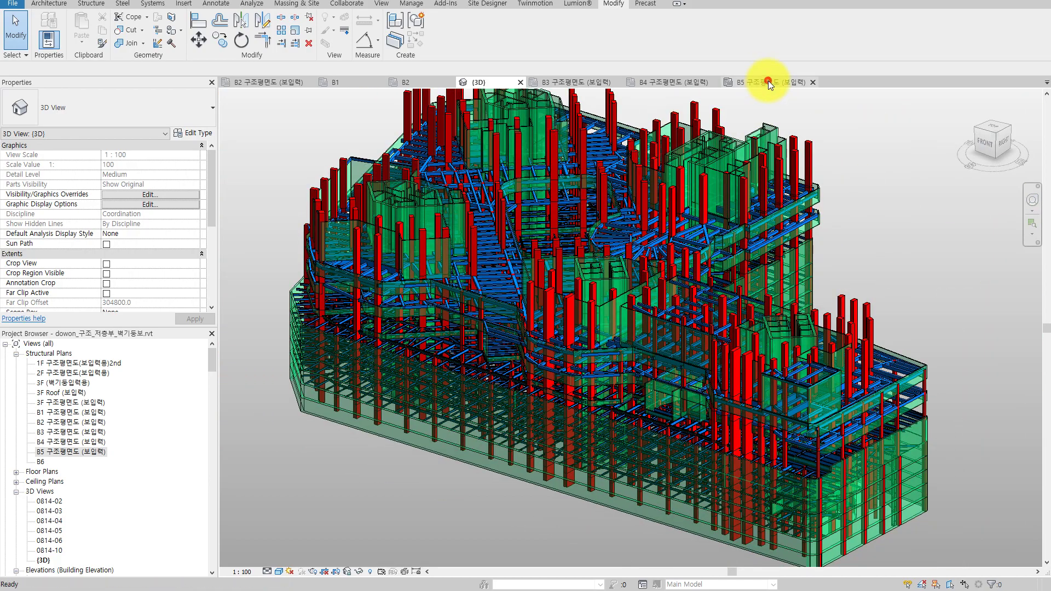
left_click(767, 81)
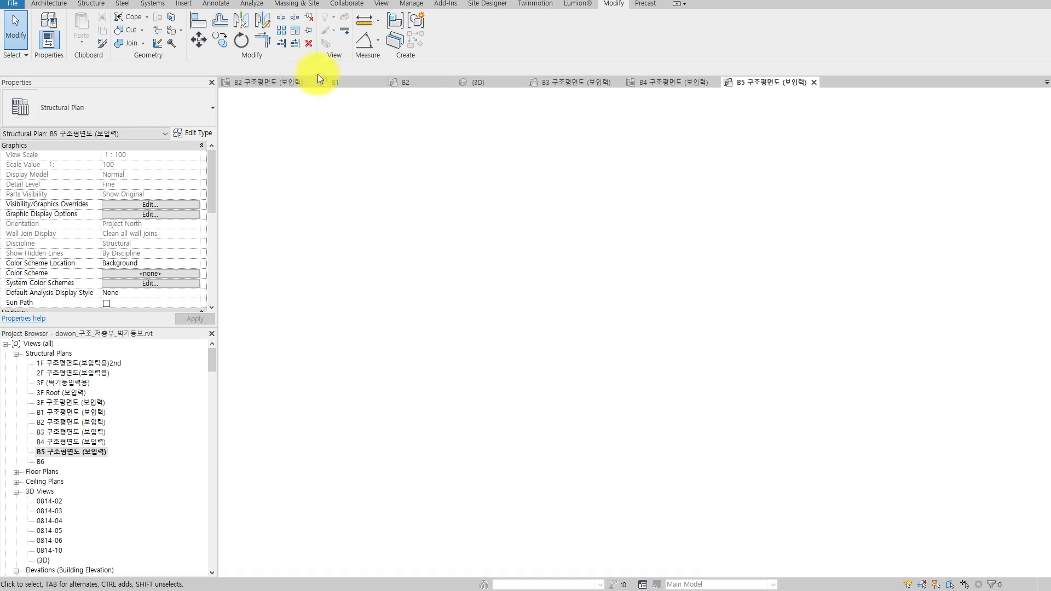
- Temporarily hide the wall and structural column categories in the B5 plan
scroll(766, 281, "down", 2)
scroll(780, 305, "down", 2)
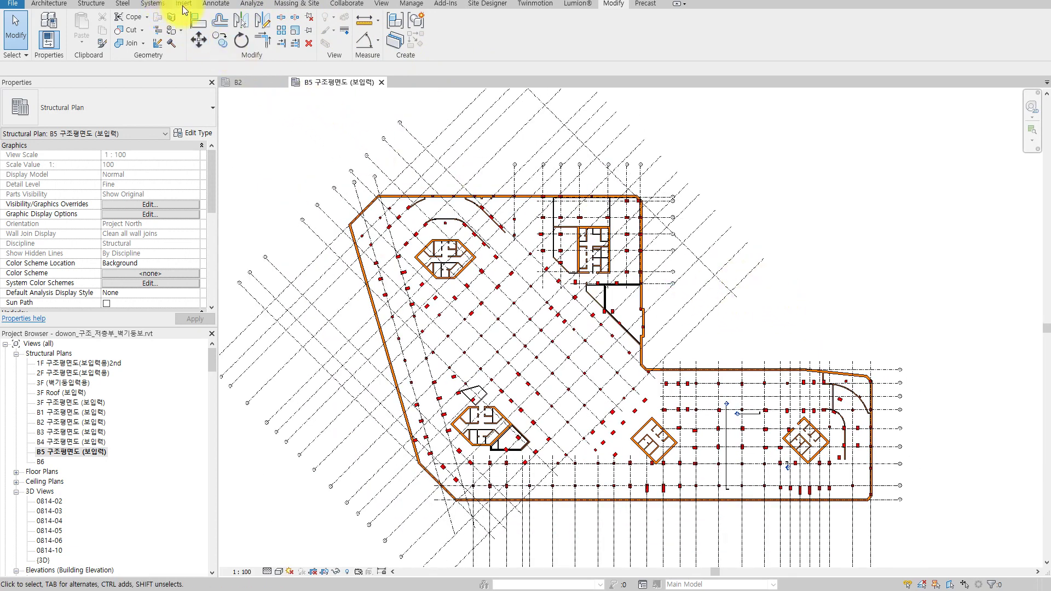
left_click(369, 204)
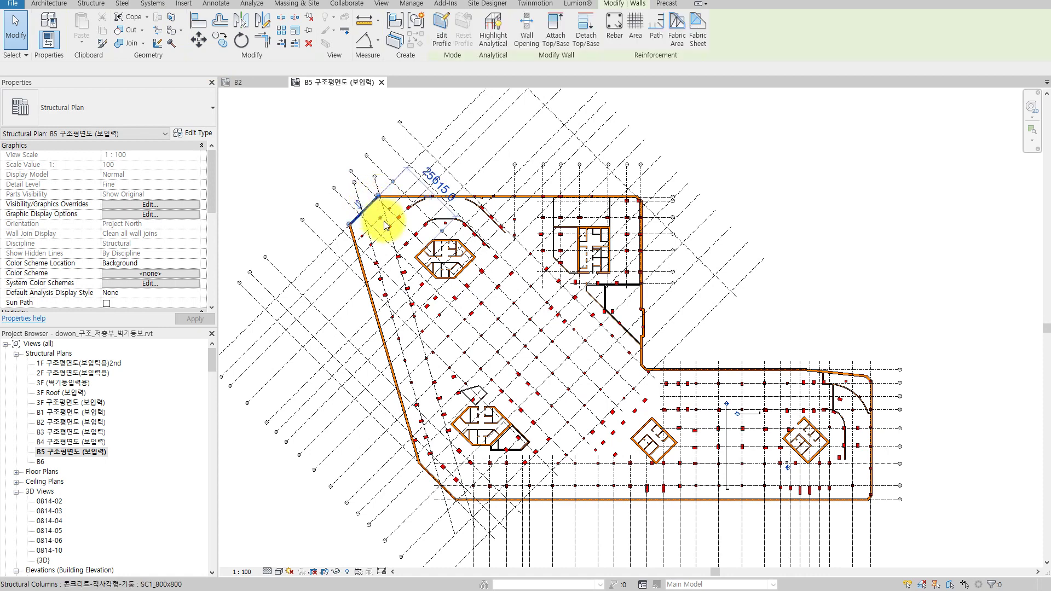
left_click(391, 229, "ctrl")
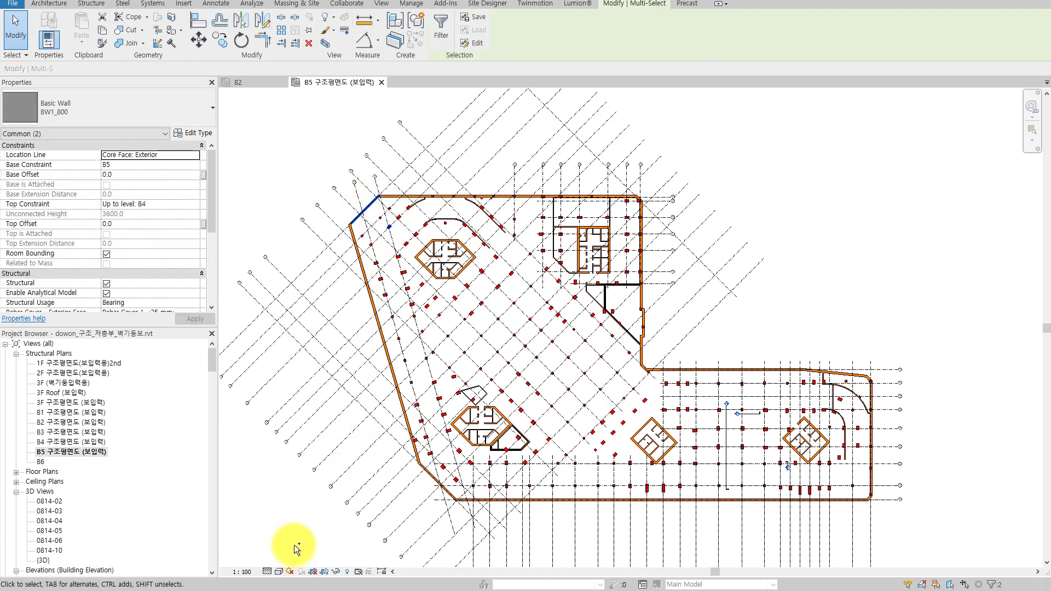
left_click(335, 573)
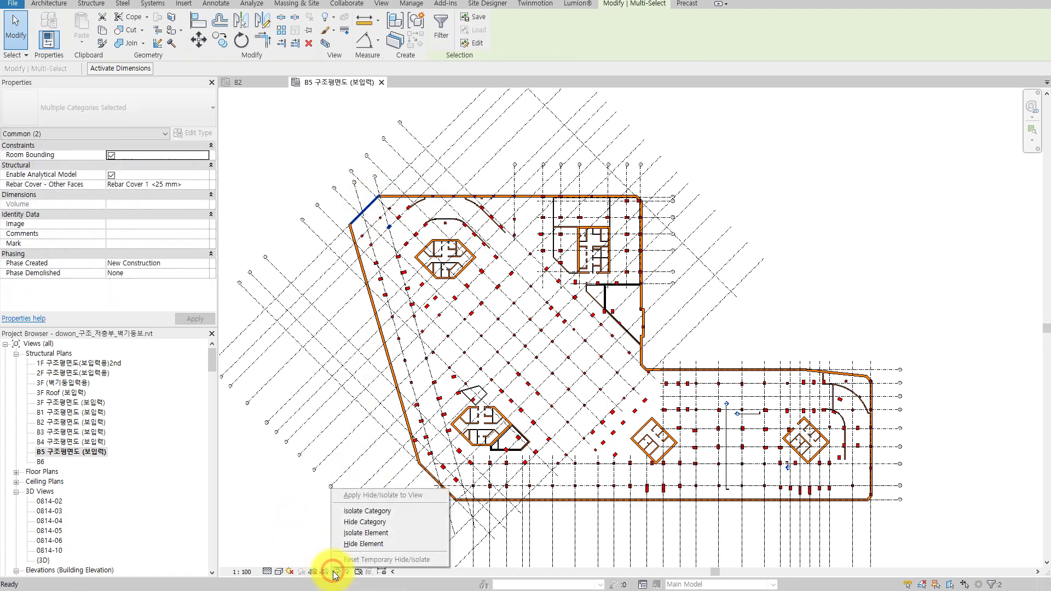
left_click(353, 526)
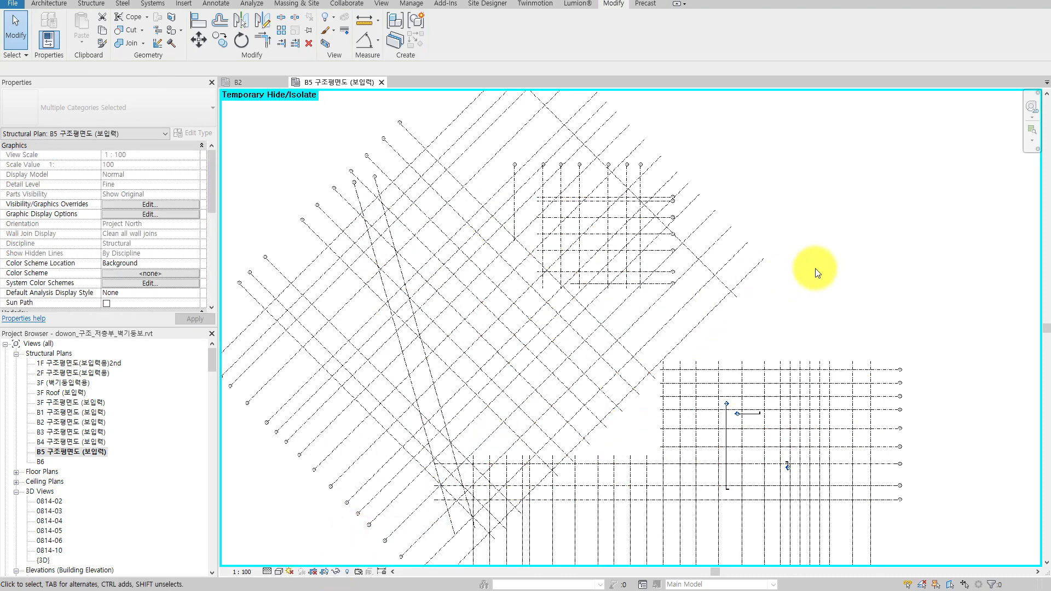
- Temporarily hide the section marker so only grid lines remain
middle_click_drag(832, 274, 784, 225)
left_click(680, 395)
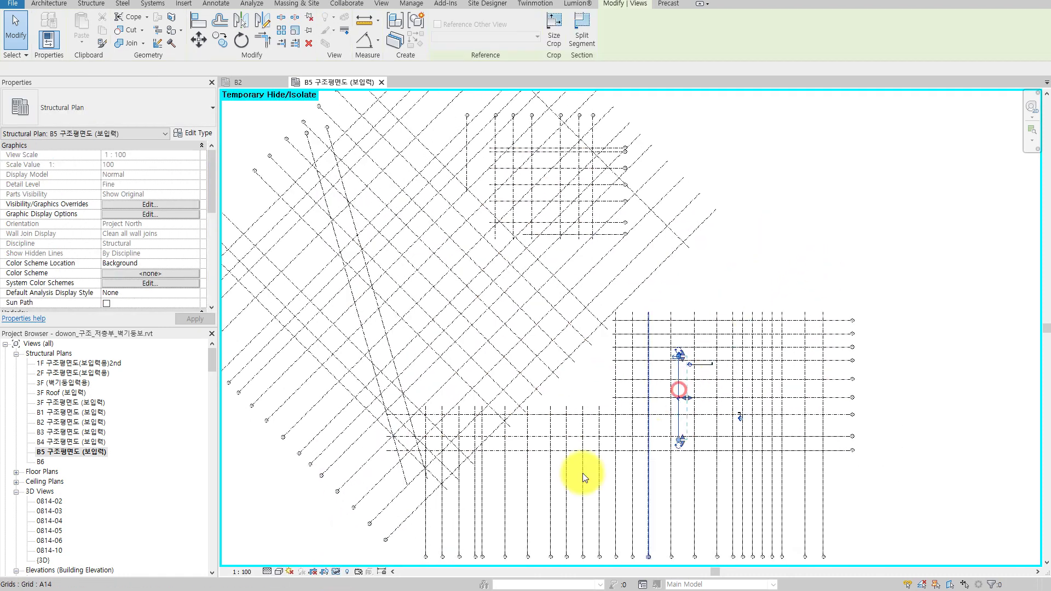
left_click(335, 572)
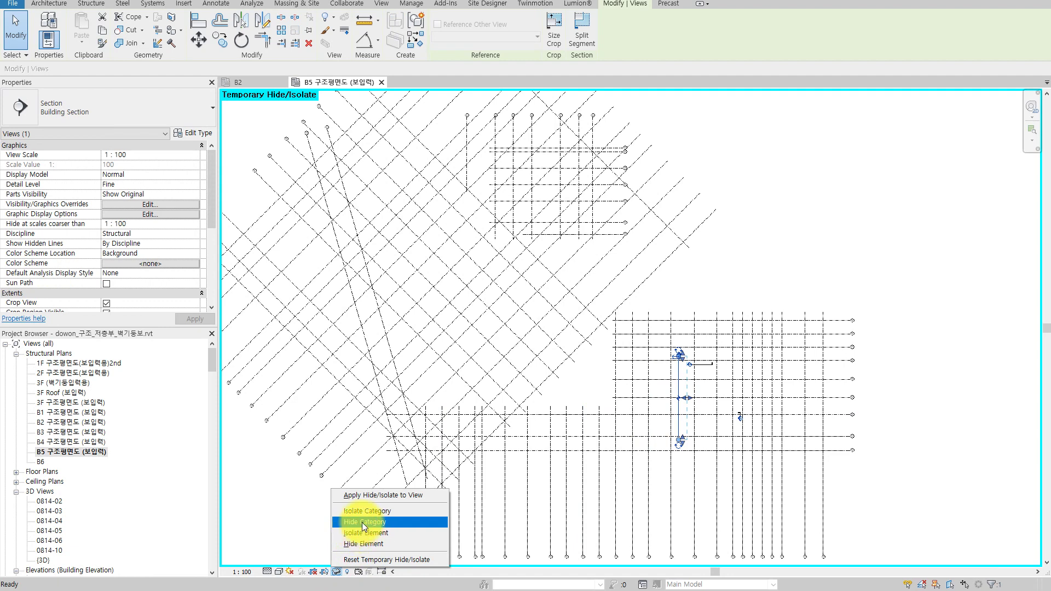
left_click(362, 522)
middle_click_drag(805, 252, 811, 278)
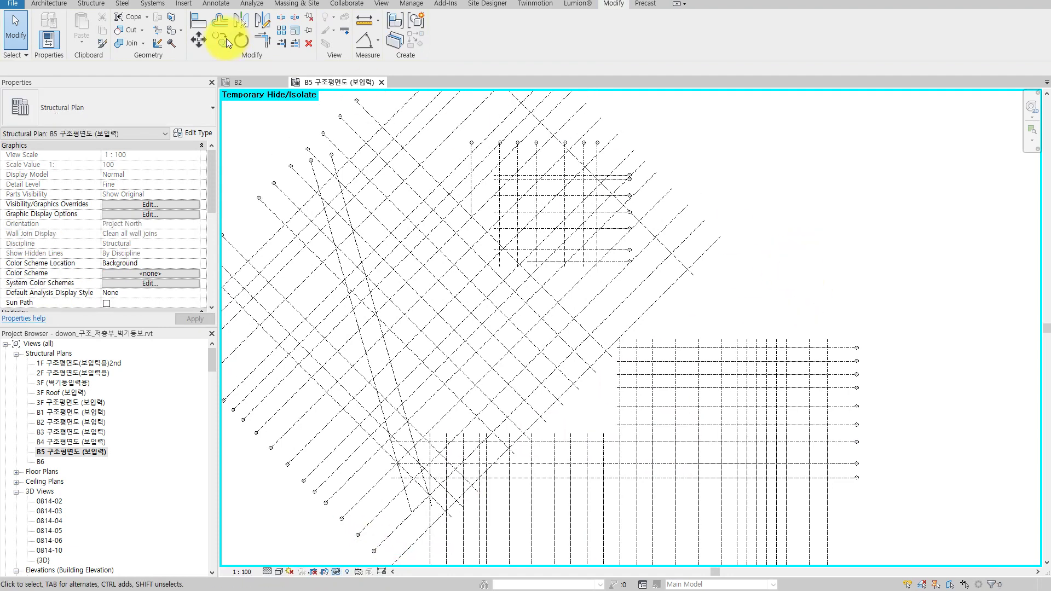
left_click(184, 5)
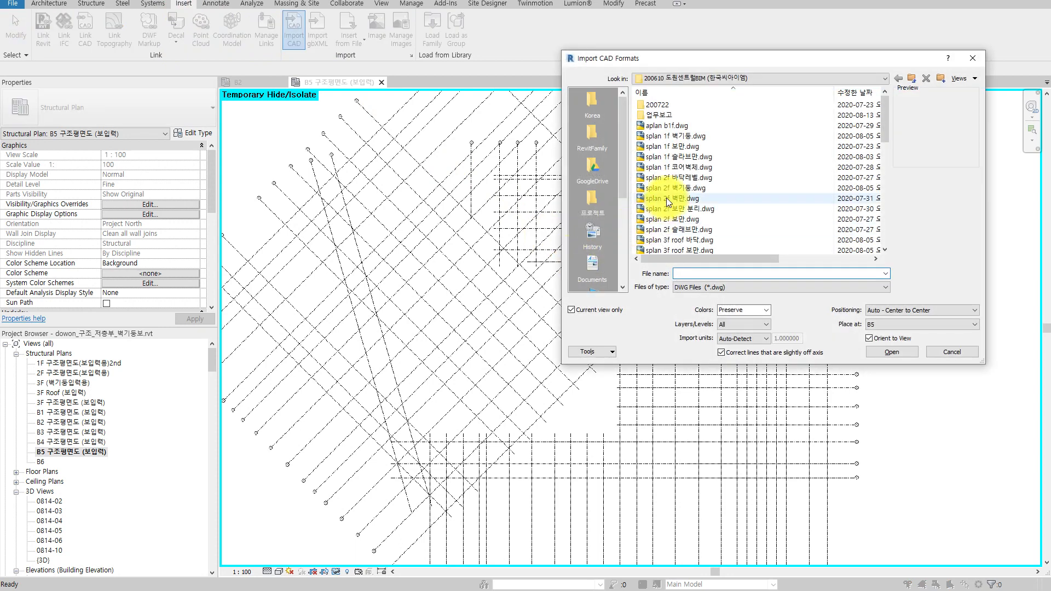
- Import 'splan b5 보안.dwg' from GoogleDrive > temp and place it in the B5 plan
left_click(599, 135)
left_click(594, 167)
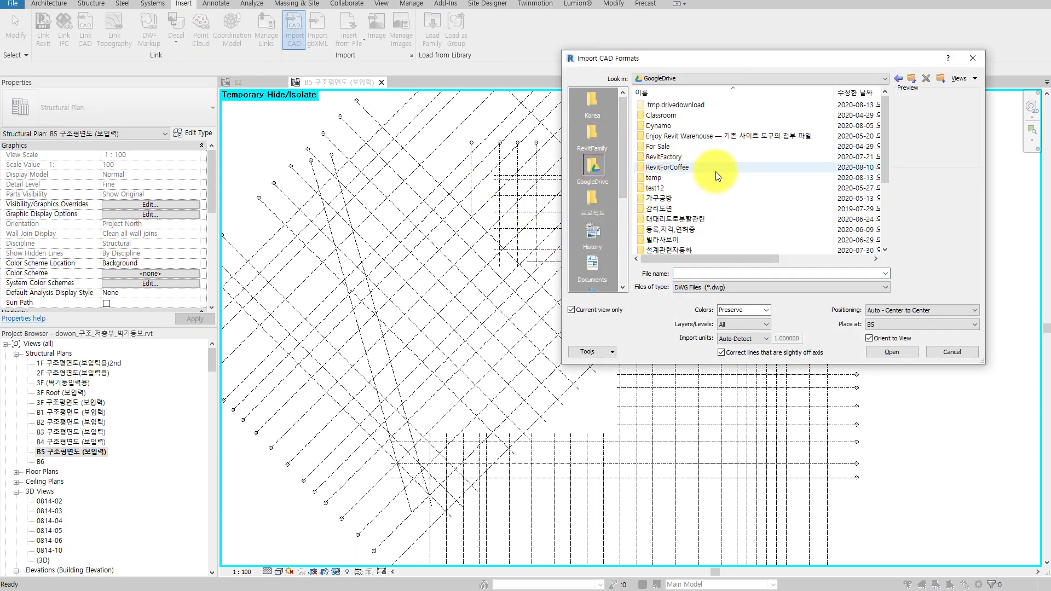
double_click(672, 178)
left_click(670, 116)
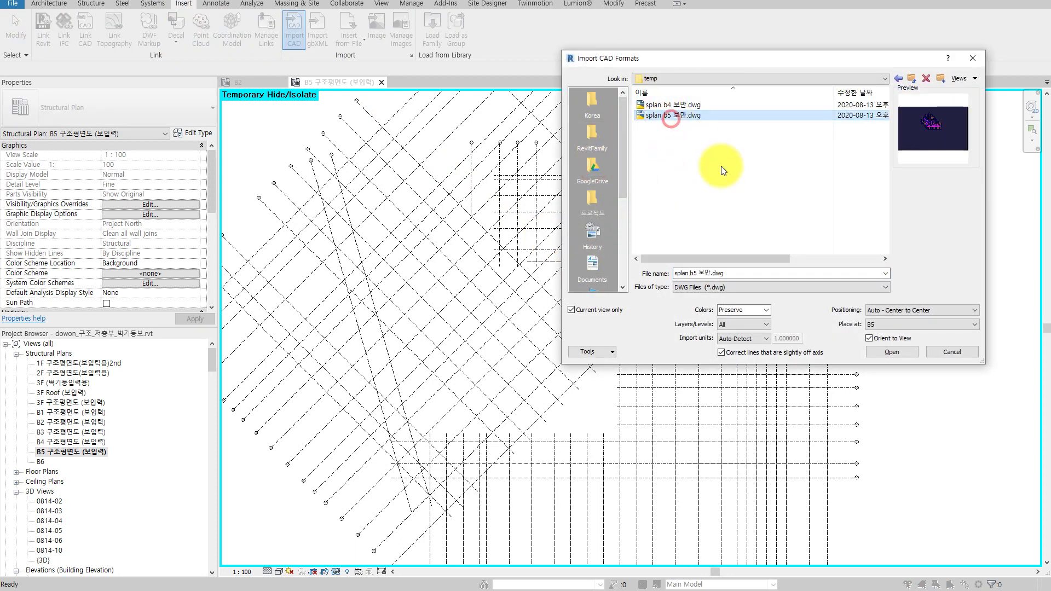
left_click(869, 351)
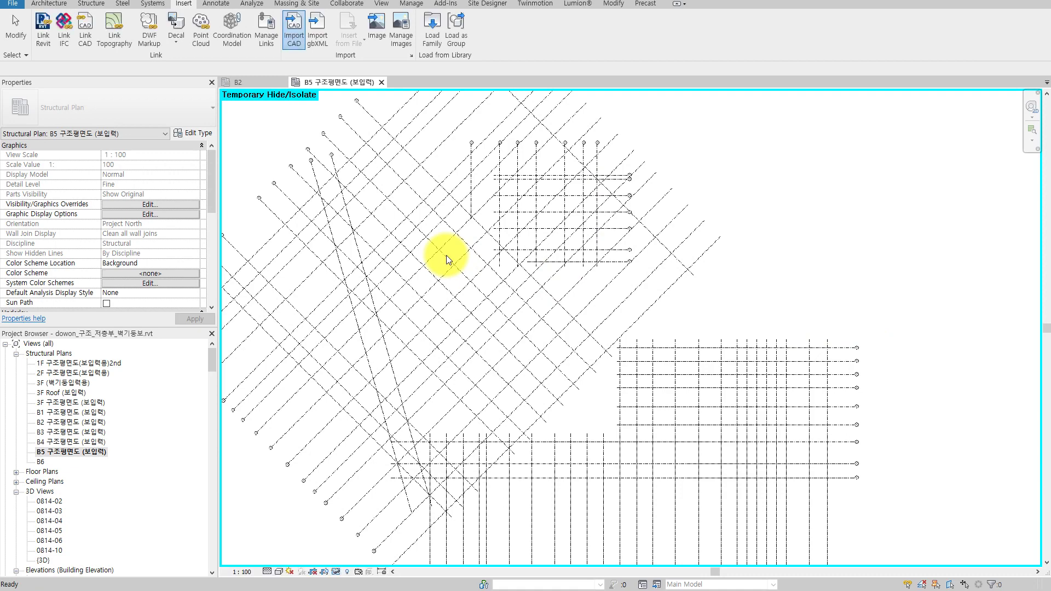
left_click(445, 255)
- Align the imported drawing's vertical line to the grid with AL
scroll(838, 452, "up", 2)
scroll(818, 353, "up", 2)
scroll(818, 353, "up", 2)
key("a")
key("l")
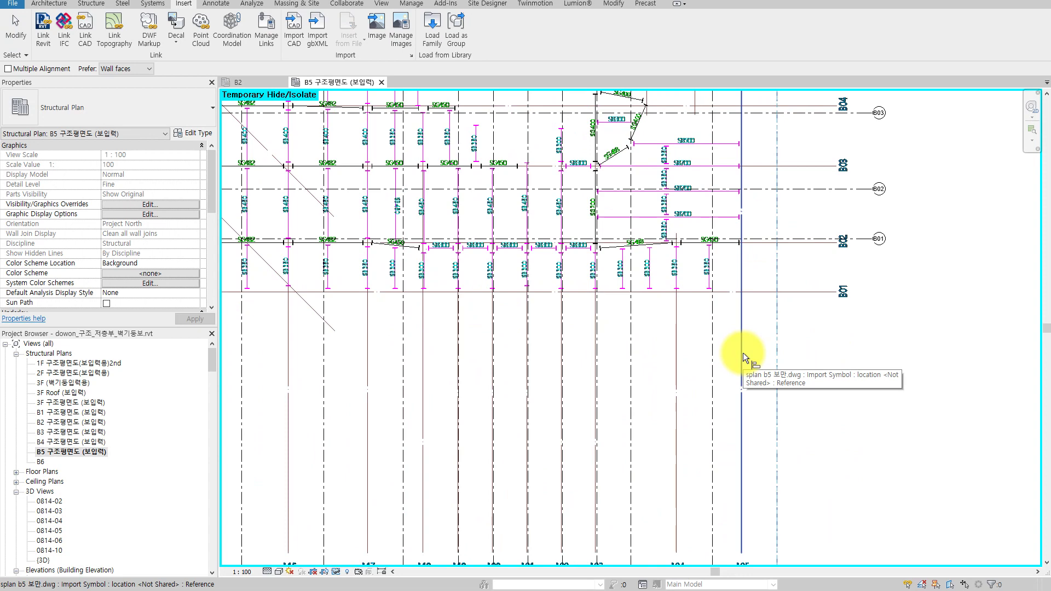
left_click(744, 352)
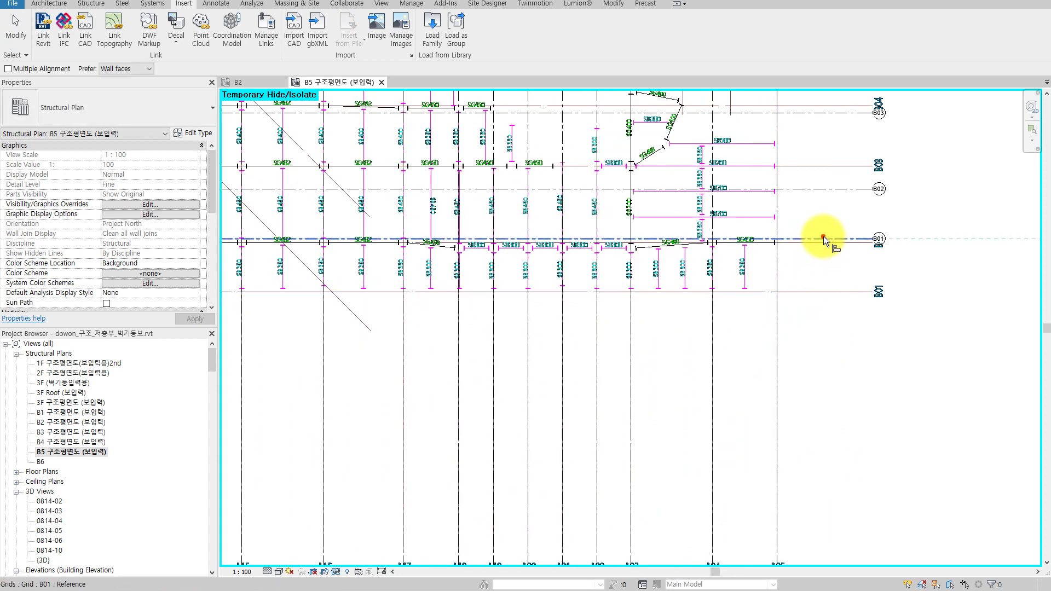
scroll(818, 291, "down", 2)
scroll(807, 321, "down", 2)
middle_click_drag(809, 323, 841, 409)
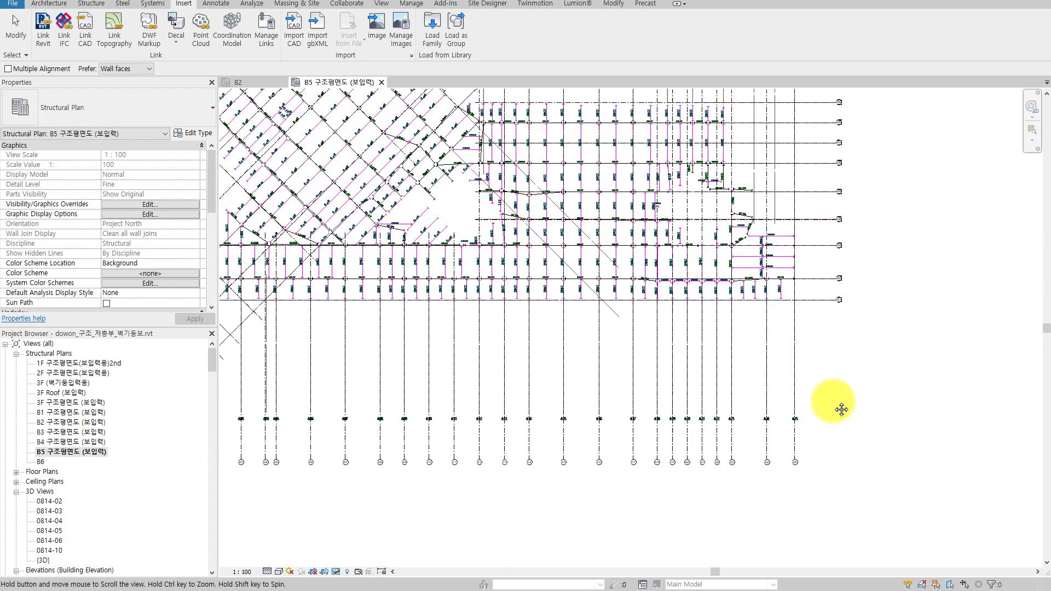
scroll(841, 409, "up", 1)
key("Escape")
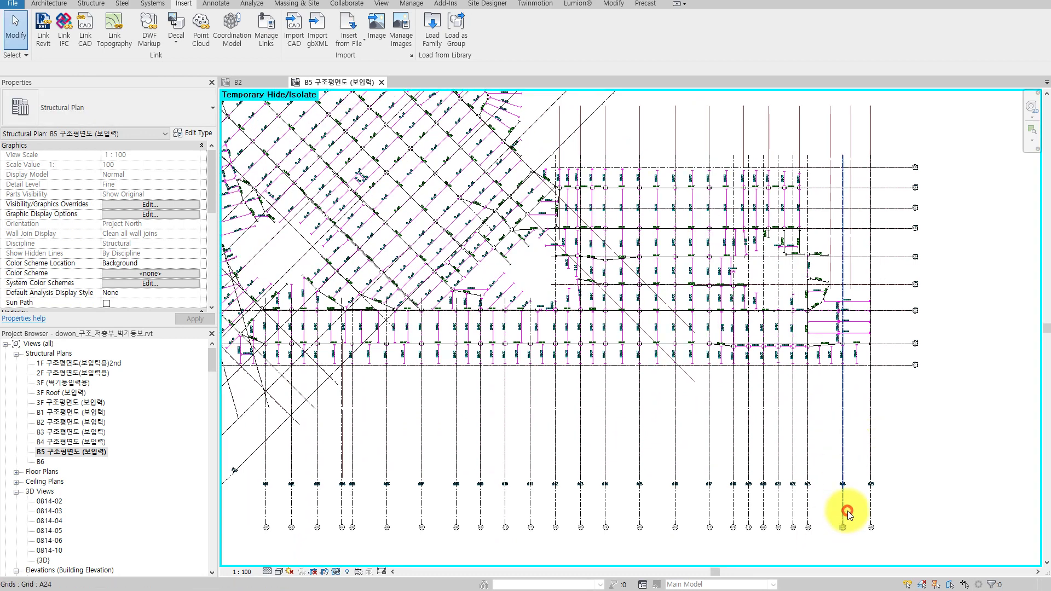
- Temporarily hide the grid category, leaving only the imported drawing visible
left_click(848, 514)
left_click(337, 572)
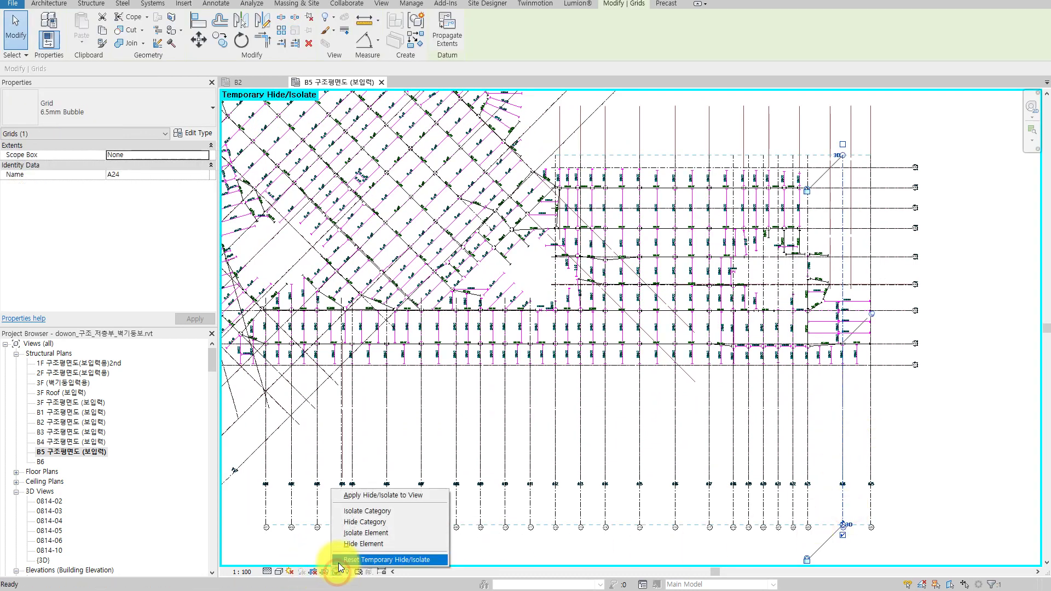
left_click(358, 522)
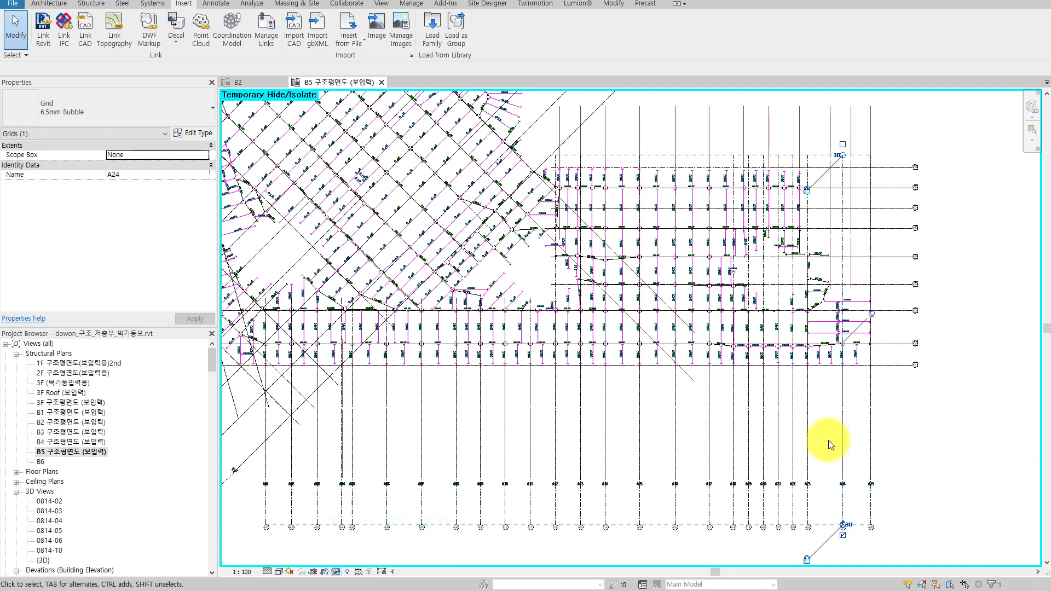
left_click(801, 326)
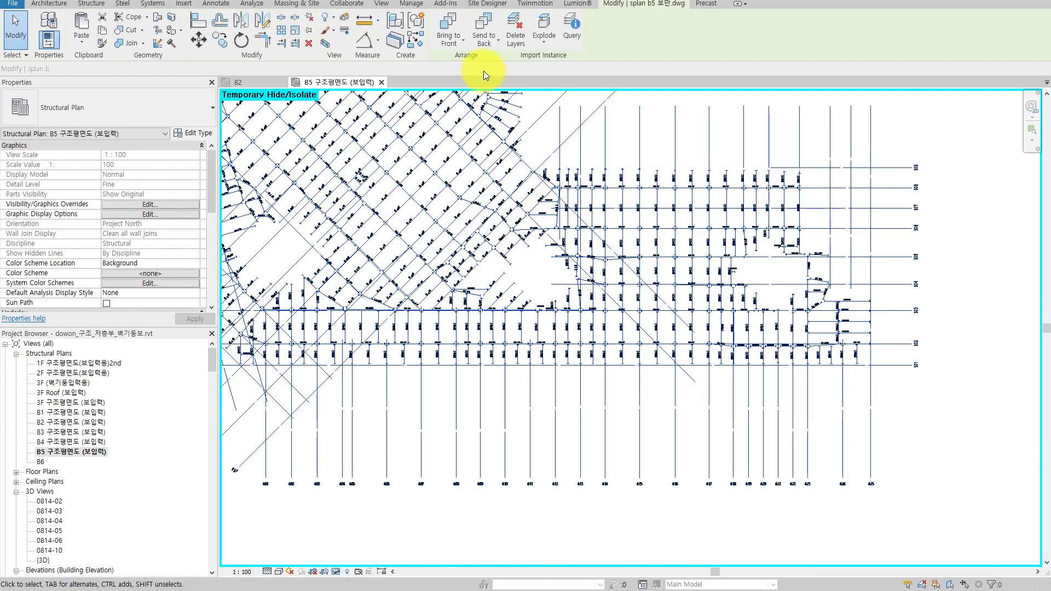
- Apply Full Explode to the splan b5 import to break it into lines and labels
left_click(541, 45)
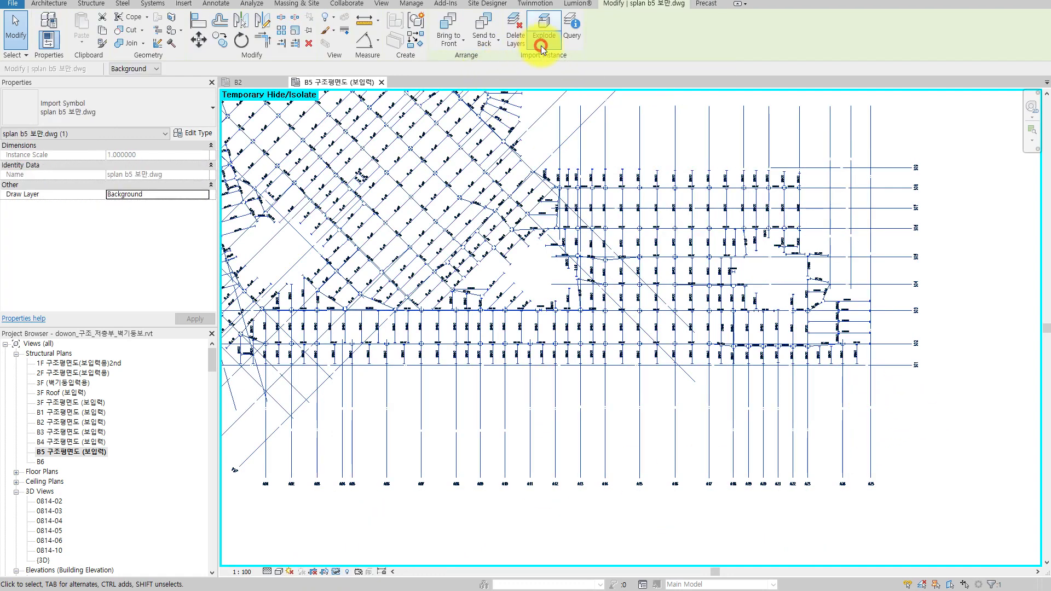
left_click(549, 62)
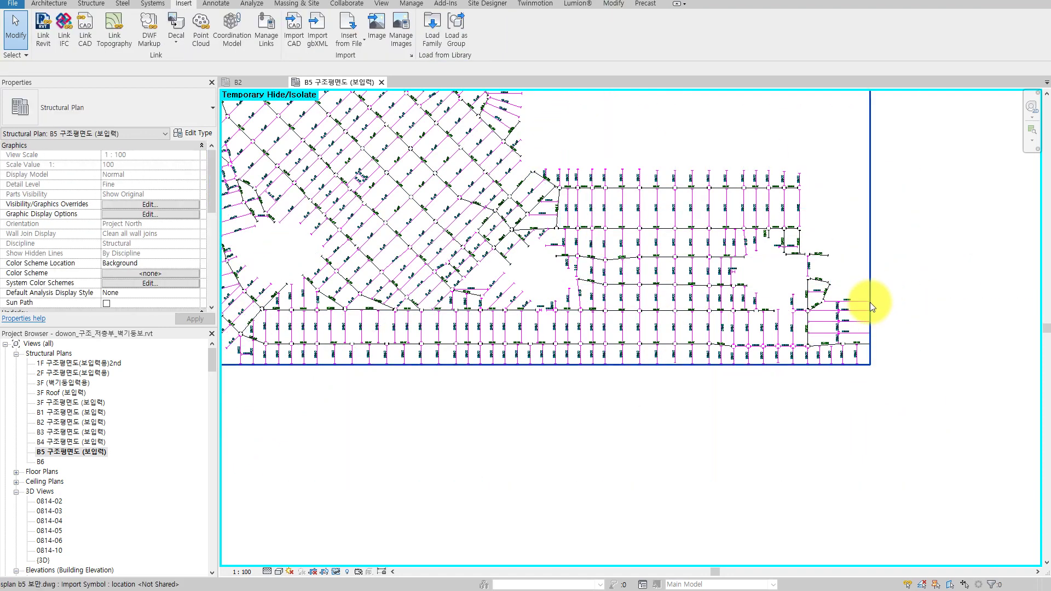
left_click(869, 302)
left_click(541, 44)
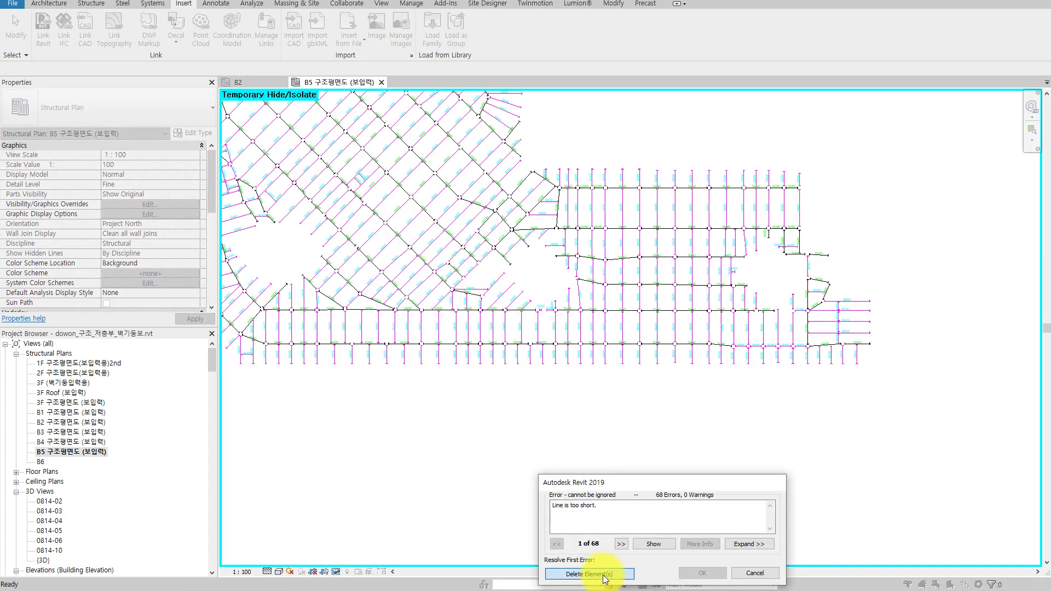
left_click(605, 574)
scroll(658, 370, "up", 4)
scroll(659, 370, "up", 2)
scroll(654, 290, "up", 3)
middle_click_drag(672, 159, 477, 393)
scroll(662, 331, "up", 1)
middle_click_drag(662, 332, 562, 347)
left_click(545, 349)
scroll(550, 350, "up", 2)
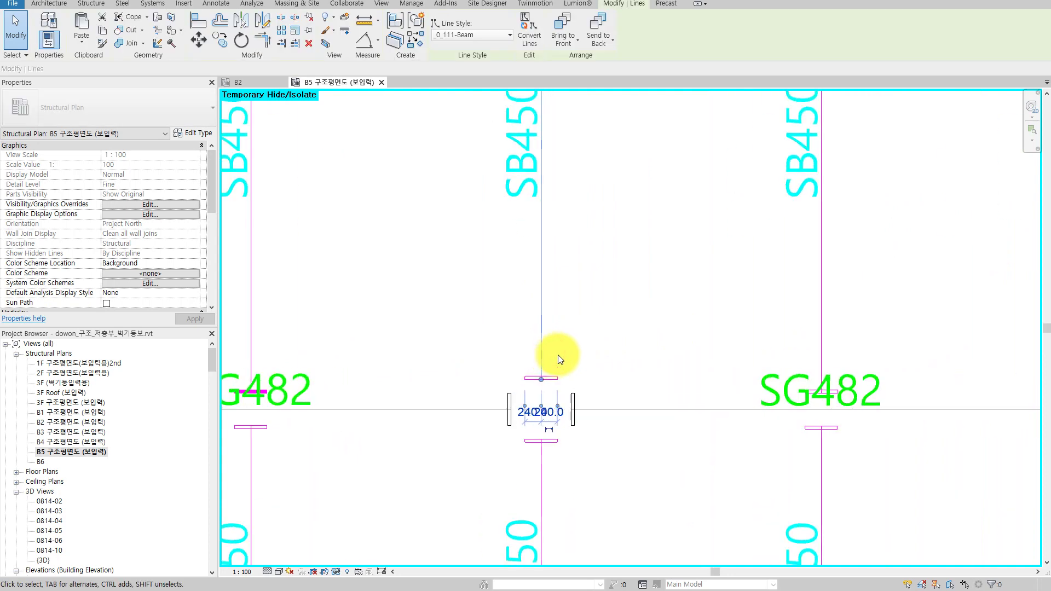
left_click(606, 342)
left_click(543, 383)
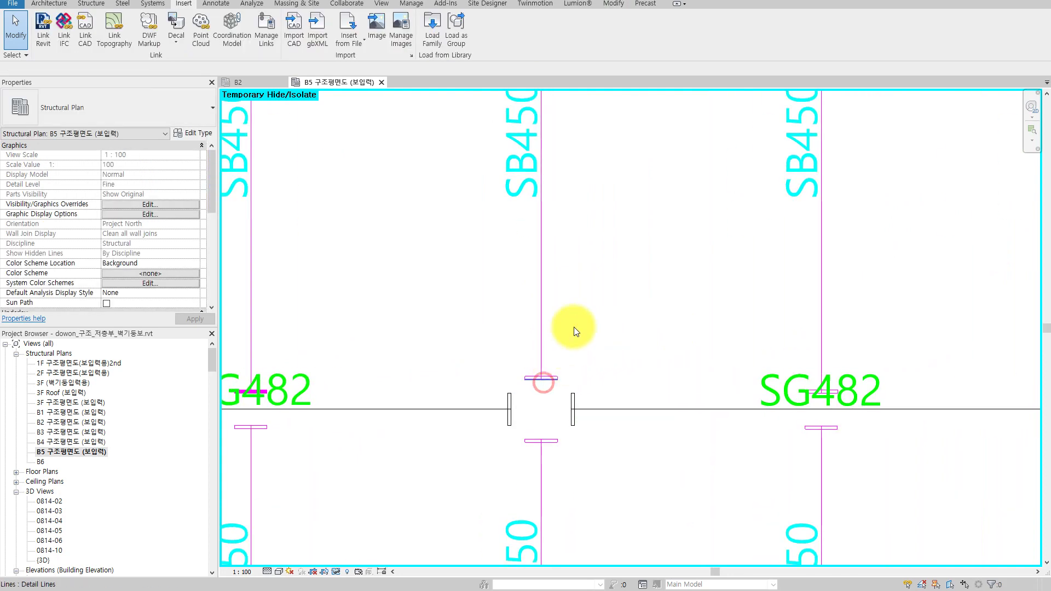
left_click(528, 207)
middle_click_drag(678, 281, 656, 428)
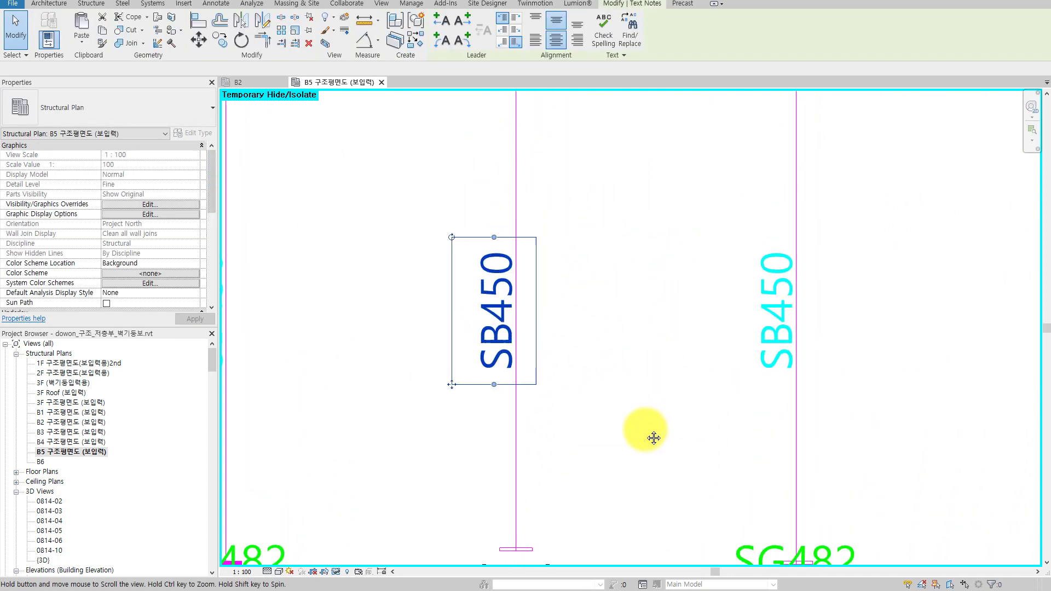
scroll(656, 428, "down", 2)
scroll(633, 436, "down", 1)
scroll(593, 277, "down", 2)
scroll(575, 331, "down", 2)
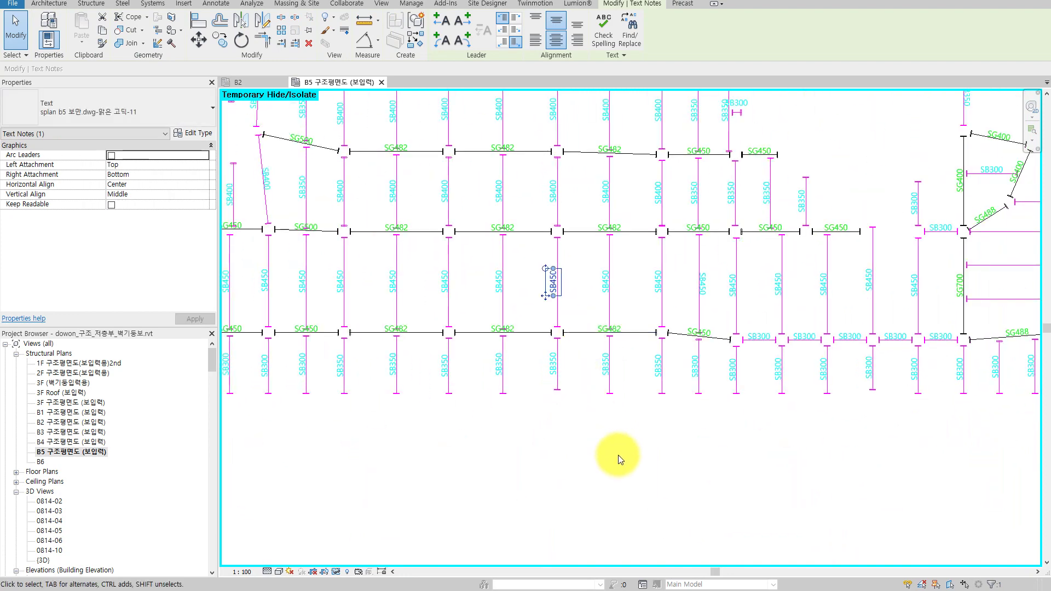
left_click(619, 458)
scroll(619, 459, "down", 2)
scroll(680, 439, "down", 1)
scroll(681, 305, "down", 2)
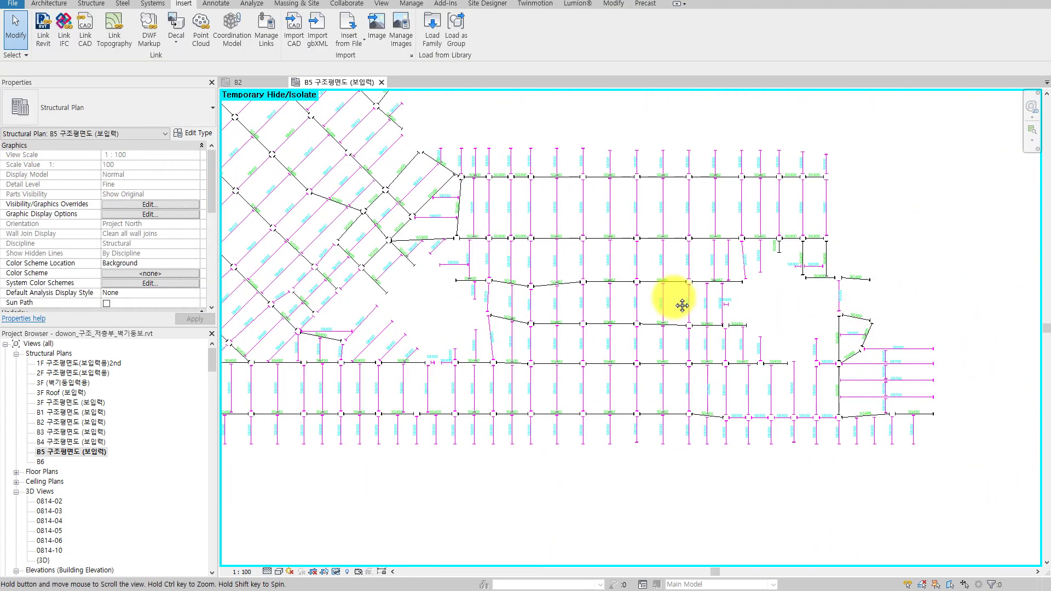
scroll(686, 344, "down", 2)
middle_click_drag(687, 344, 598, 411)
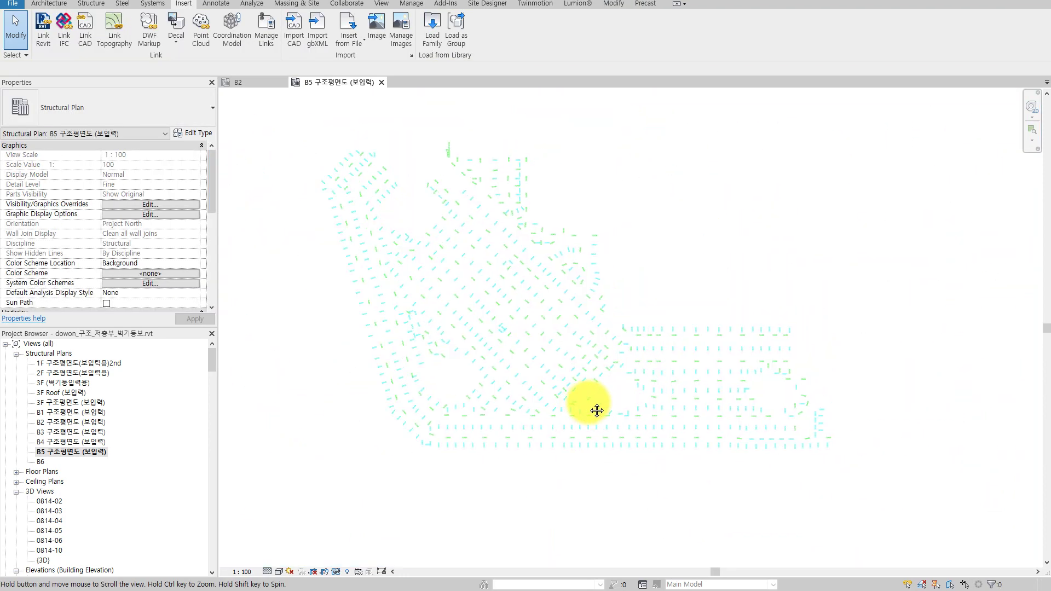
mouse_move(827, 296)
left_mouse_down()
mouse_move(613, 151)
mouse_move(698, 137)
left_mouse_up()
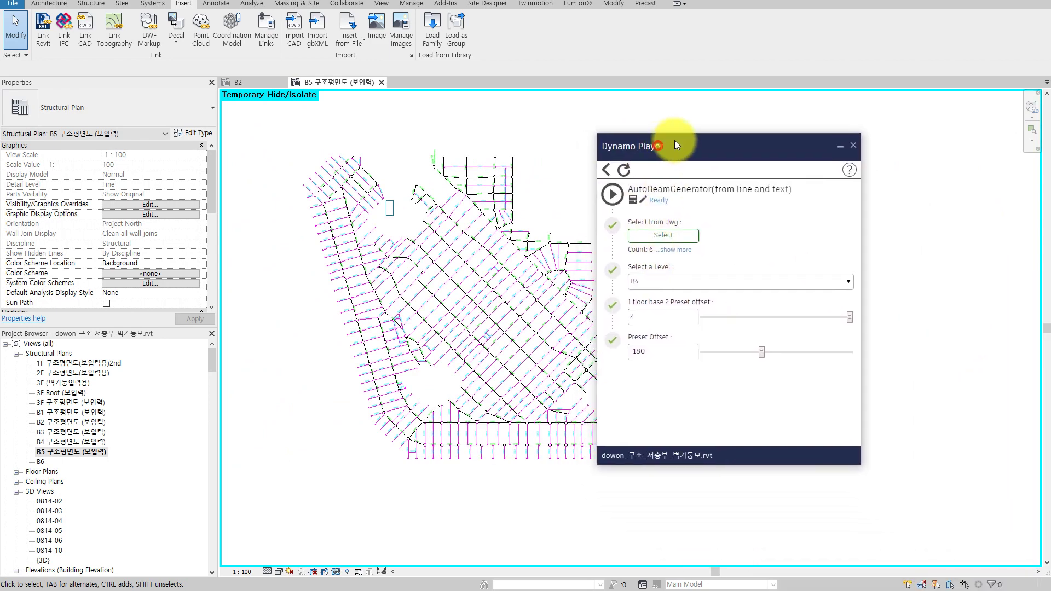
- Set the AutoBeamGenerator target level to B5 and make a first window selection of drawing elements
left_click(665, 271)
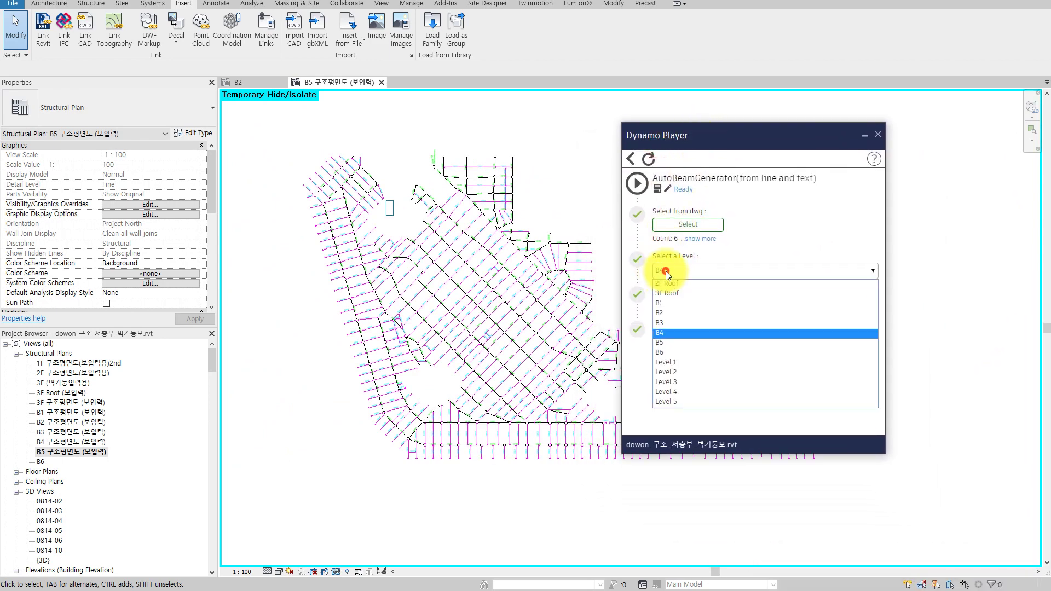
left_click(664, 343)
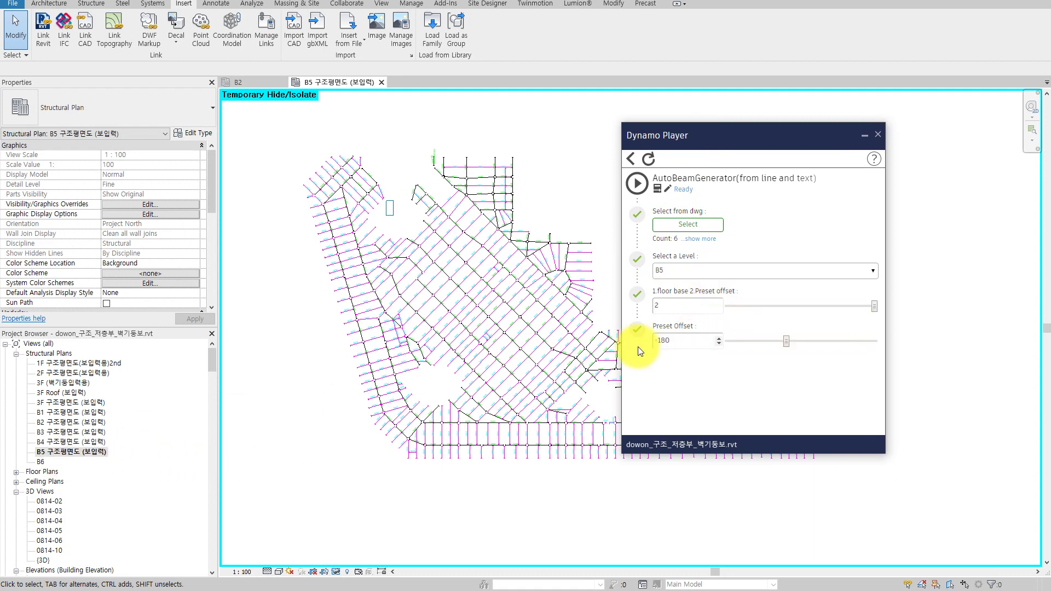
mouse_move(734, 132)
left_mouse_down()
mouse_move(829, 164)
mouse_move(963, 179)
left_mouse_up()
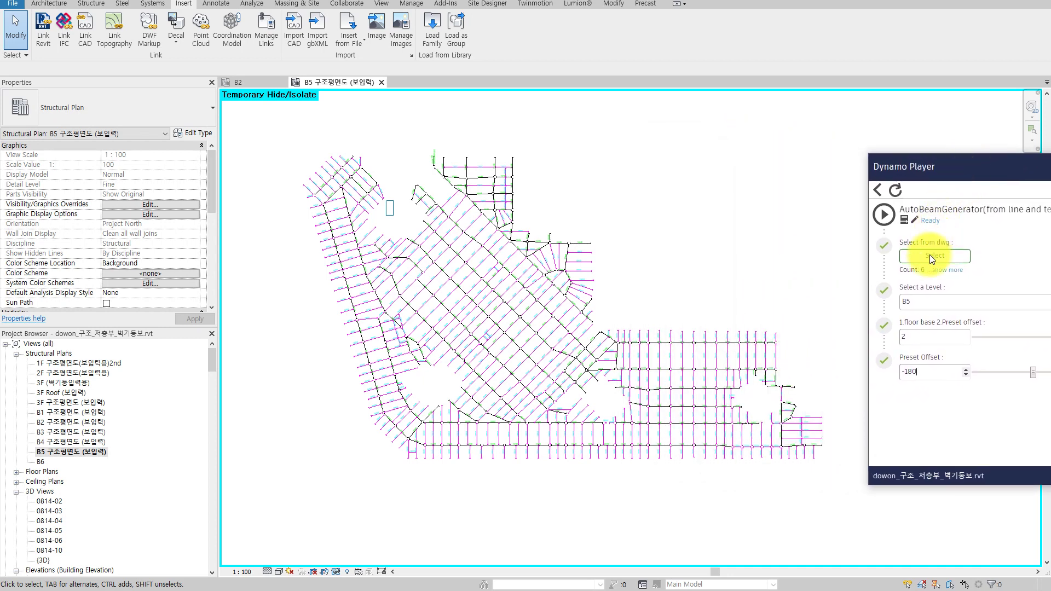
left_click(930, 256)
left_click_drag(289, 133, 845, 499)
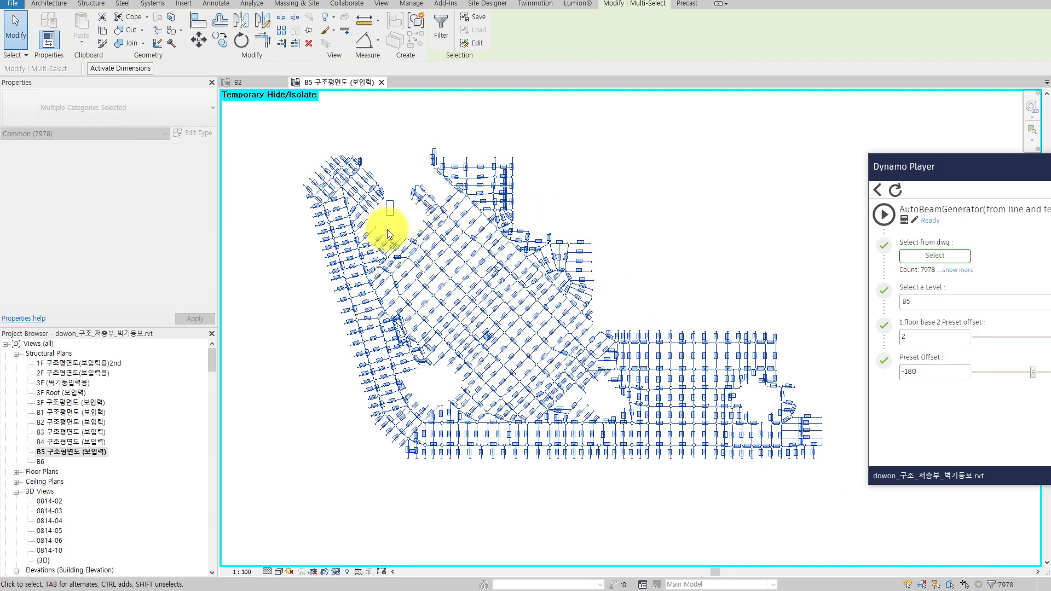
left_click(237, 284)
scroll(329, 230, "up", 3)
scroll(364, 206, "up", 2)
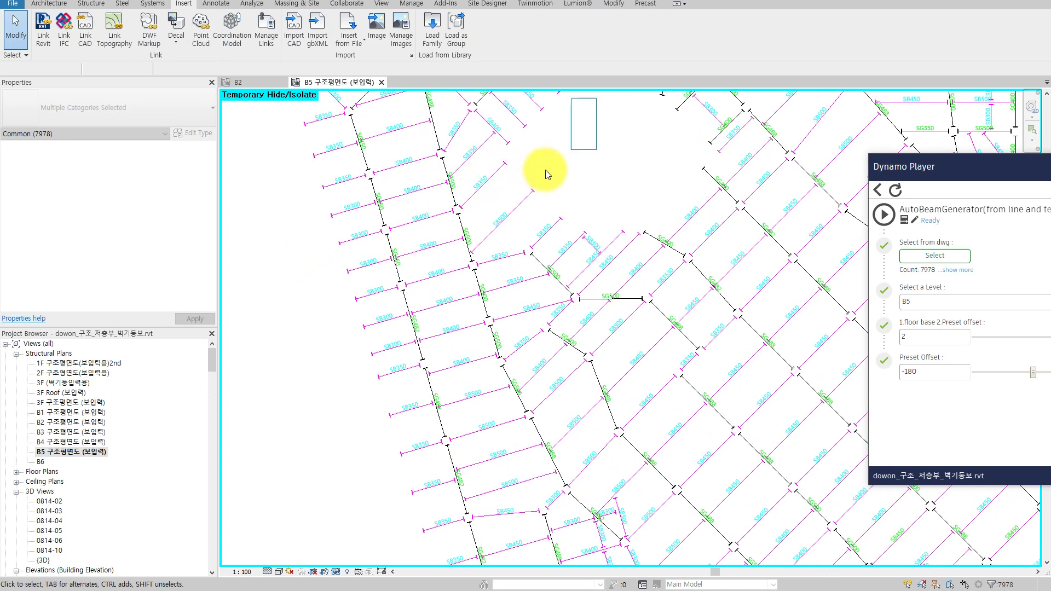
key("Escape")
- Delete the stray rectangle of lines from the plan
left_click(573, 152)
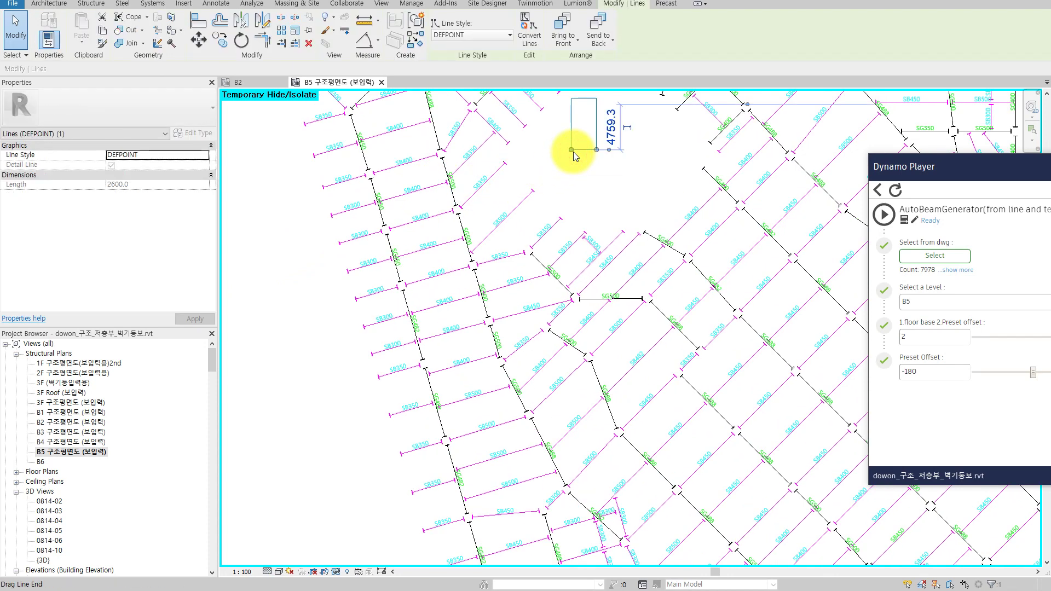
key("Tab")
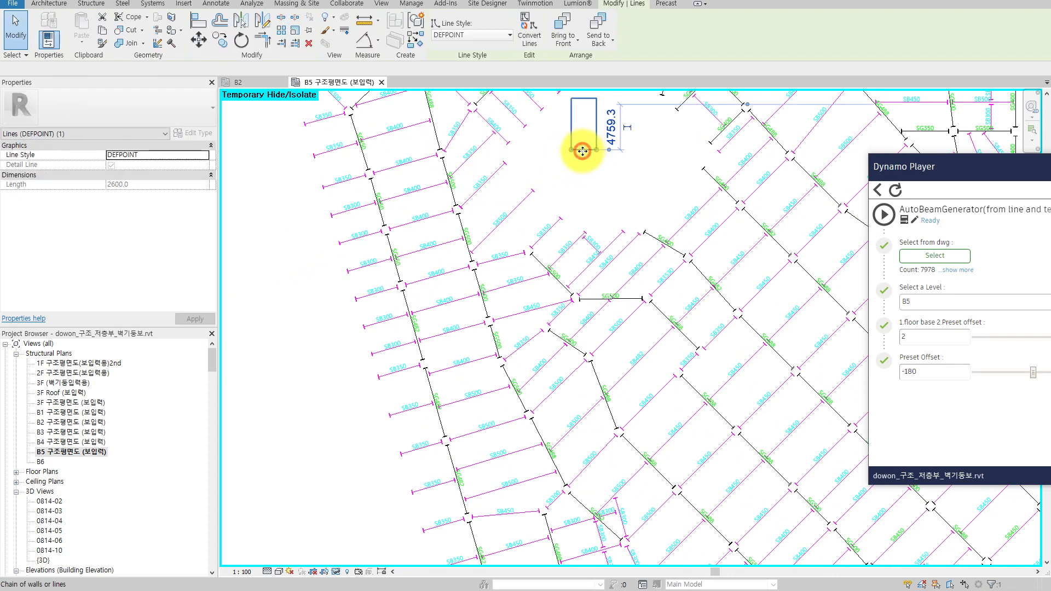
key("Delete")
scroll(310, 363, "down", 5)
scroll(310, 363, "down", 2)
middle_click_drag(310, 363, 288, 273)
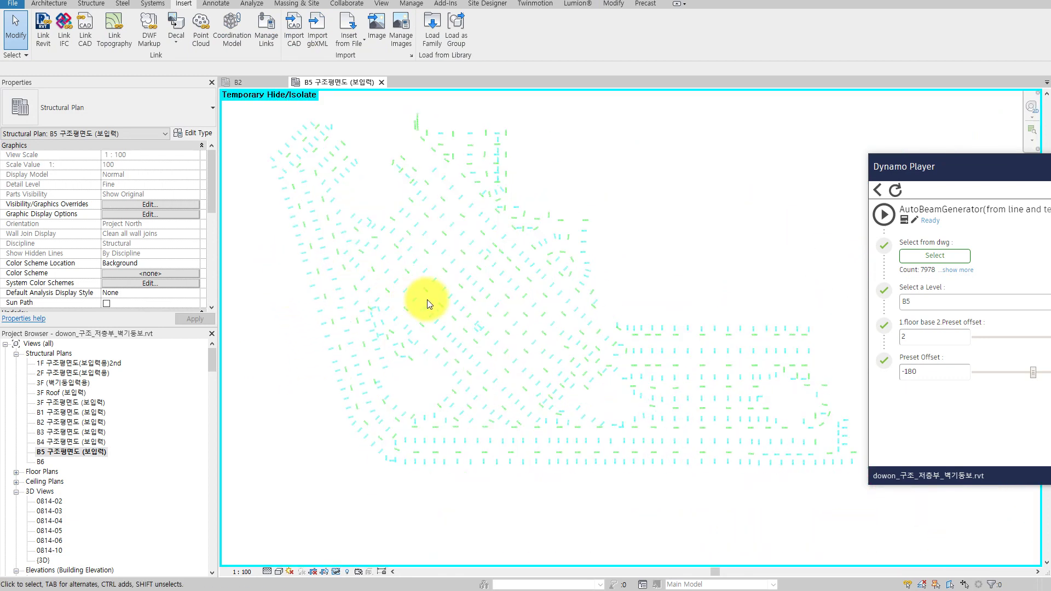
- Window-select all 7974 plan lines and labels as script input and run it
left_click(927, 256)
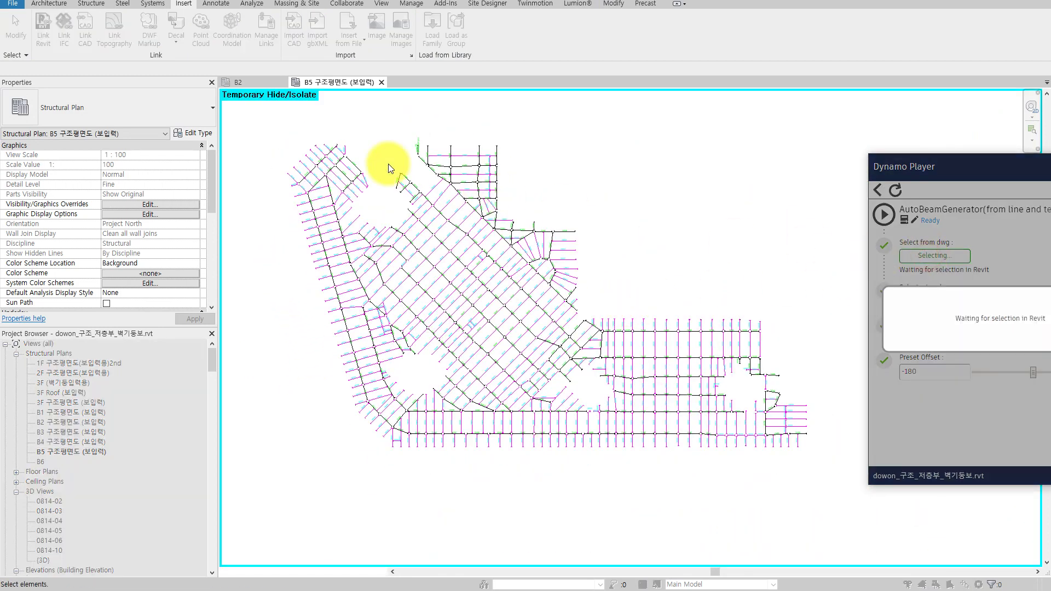
left_click_drag(259, 117, 505, 299)
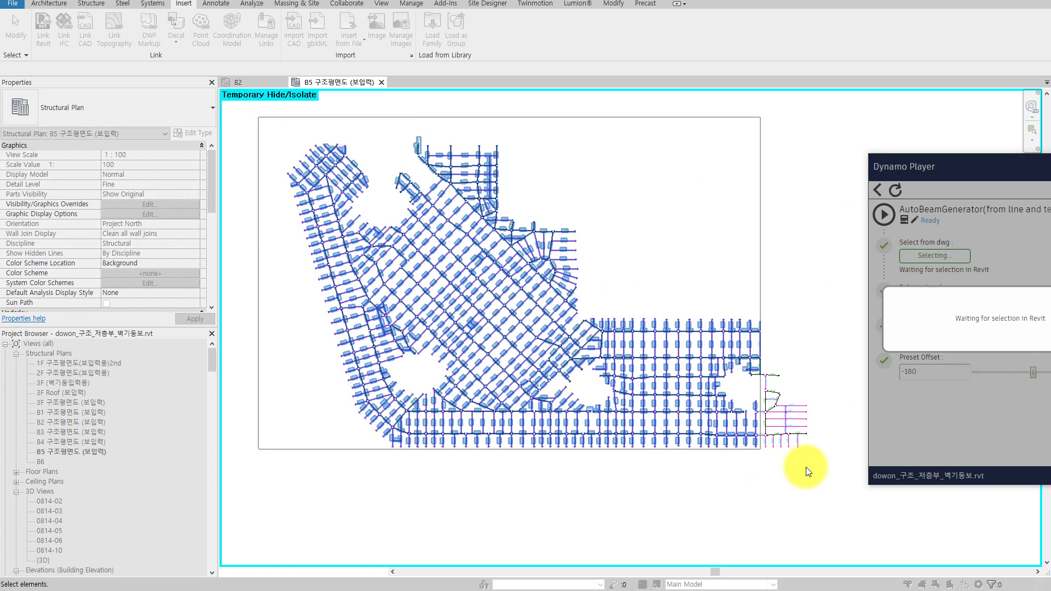
left_click_drag(806, 467, 816, 468)
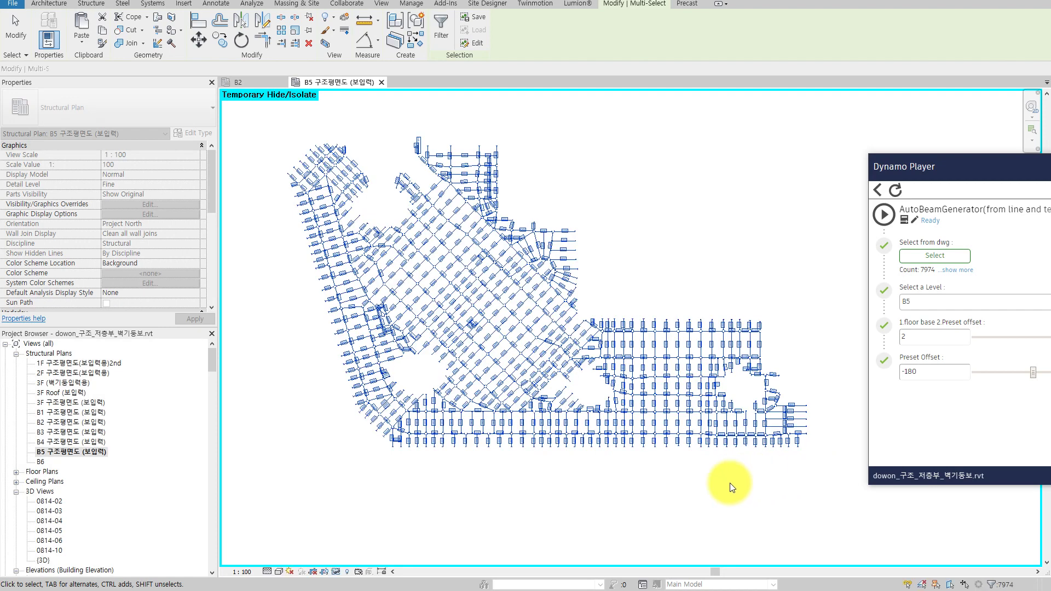
left_click(882, 214)
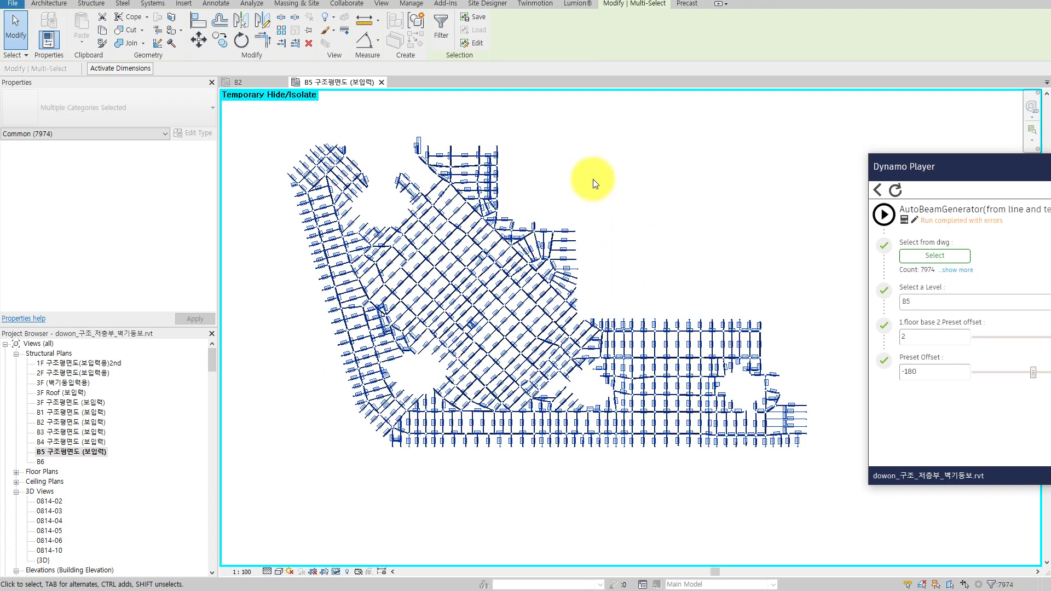
- Wait for the AutoBeamGenerator run to finish, then move the Dynamo Player window aside
mouse_move(906, 178)
left_mouse_down()
mouse_move(979, 188)
mouse_move(1012, 231)
left_mouse_up()
scroll(593, 301, "up", 2)
scroll(765, 265, "up", 2)
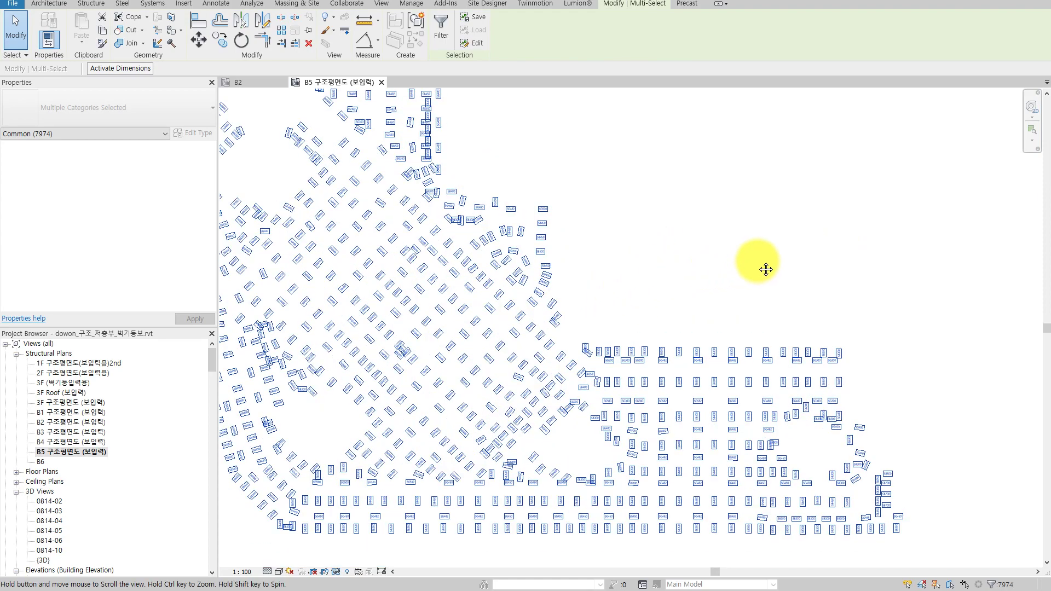
scroll(650, 319, "up", 1)
scroll(656, 321, "up", 1)
scroll(654, 318, "up", 2)
scroll(655, 319, "up", 2)
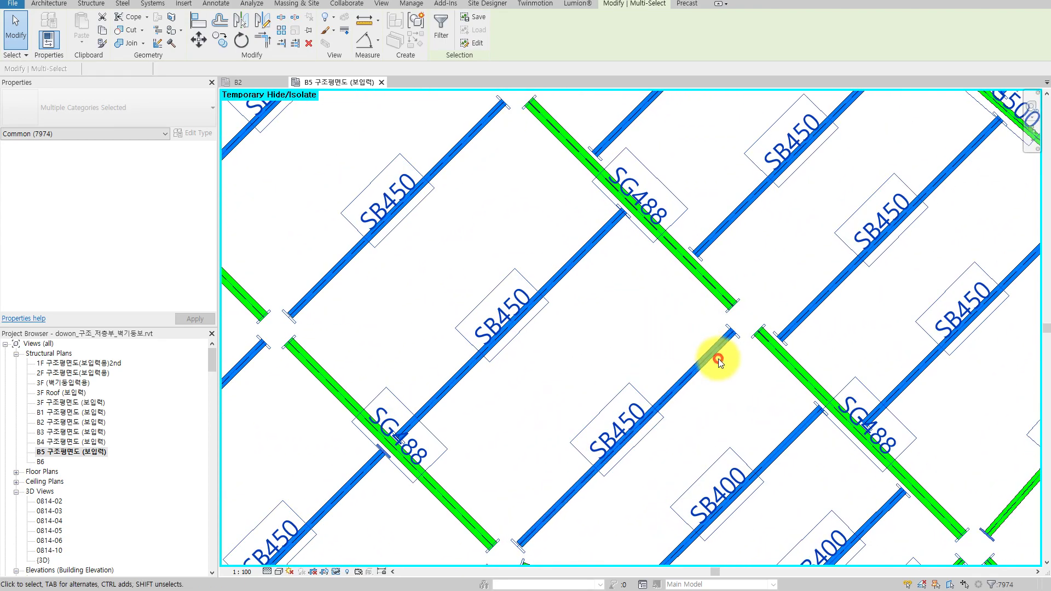
key("Escape")
left_click(718, 354)
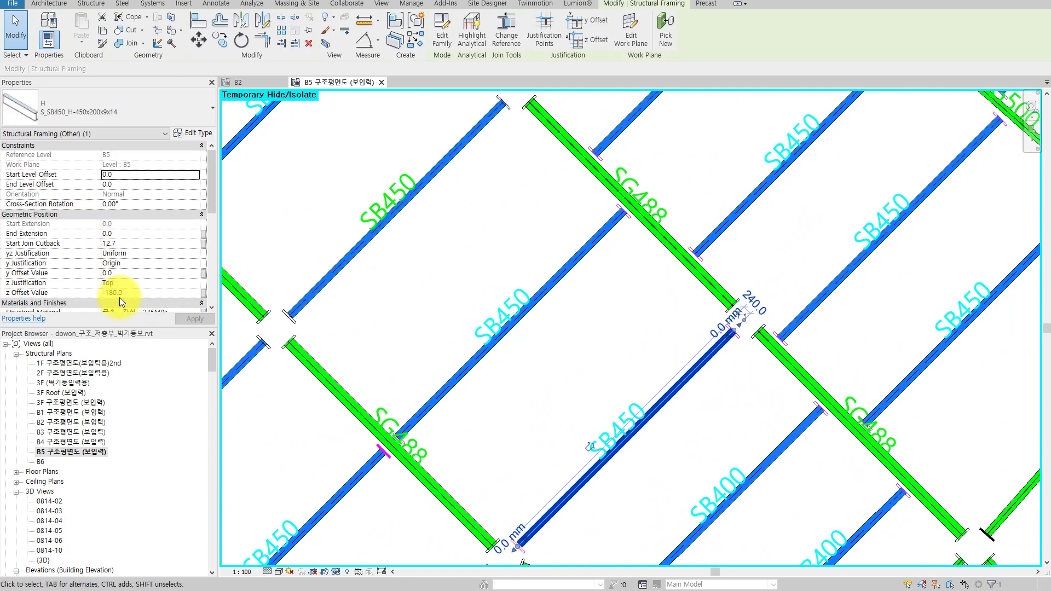
mouse_move(613, 448)
middle_mouse_down()
mouse_move(615, 209)
mouse_move(635, 155)
middle_mouse_up()
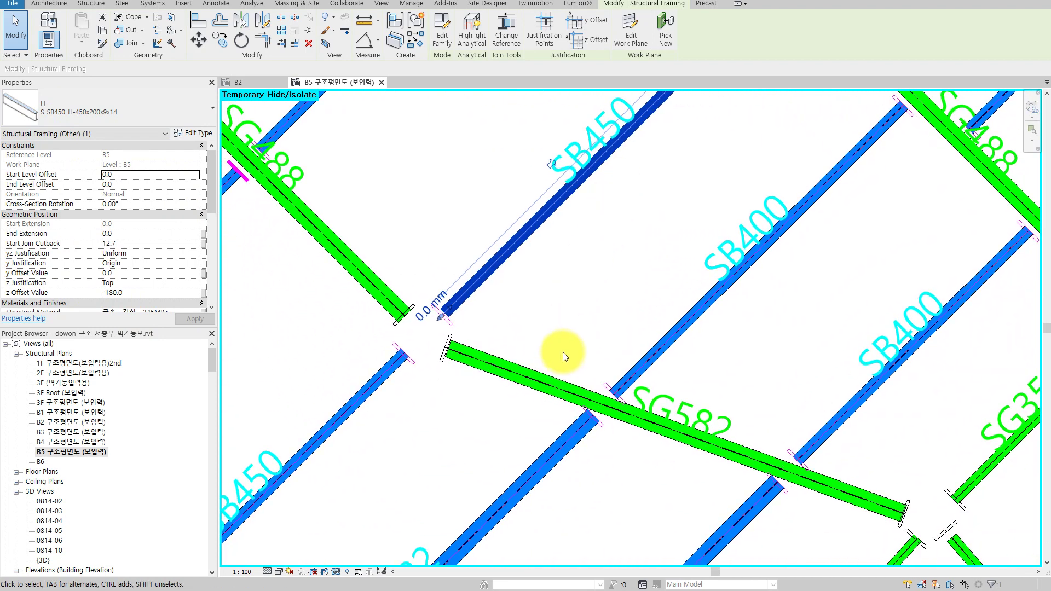
left_click(547, 372)
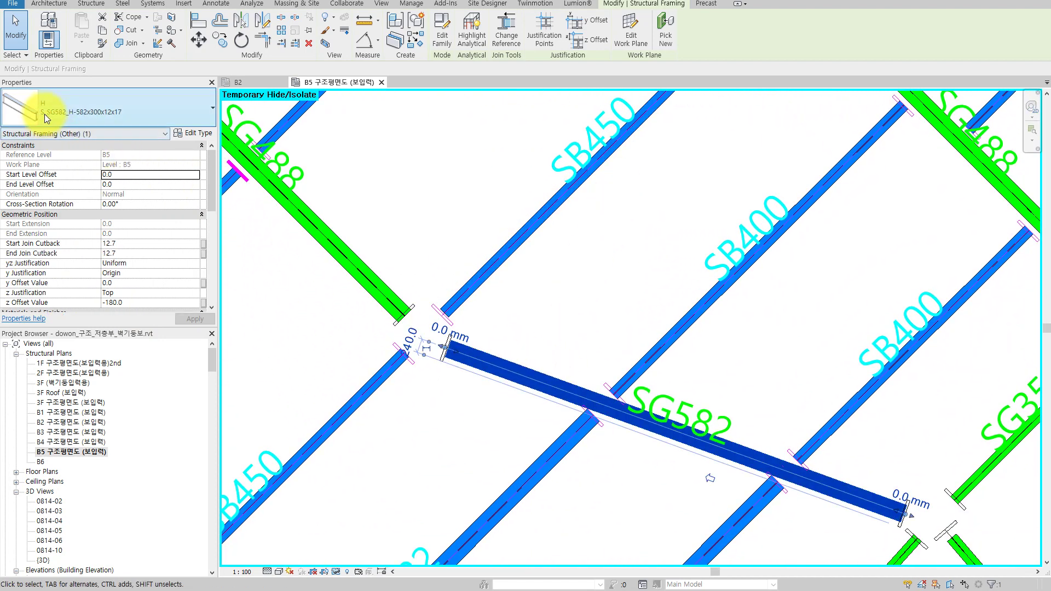
middle_click_drag(668, 346, 361, 220)
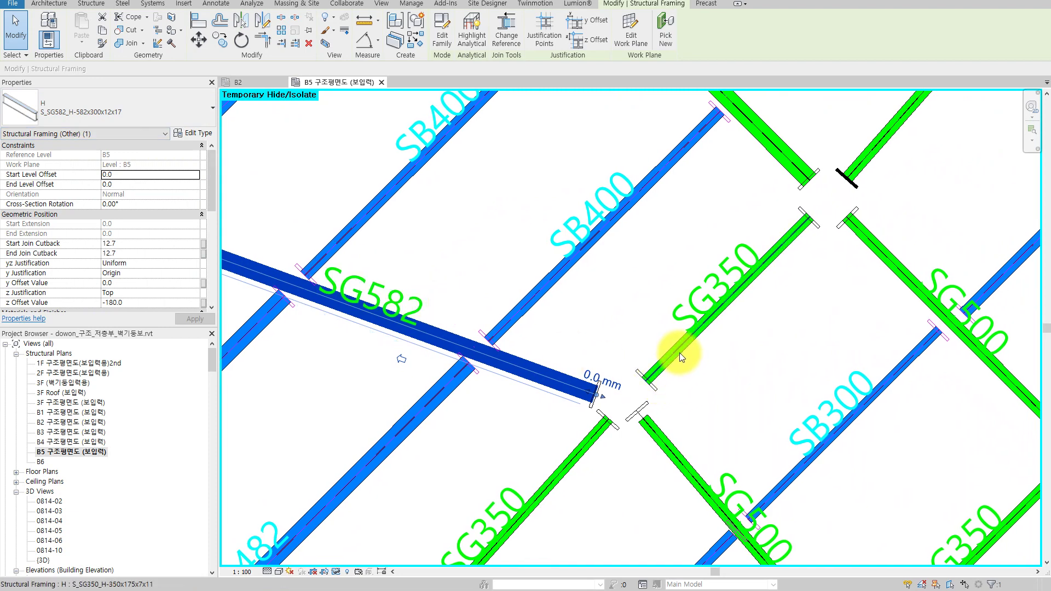
left_click(681, 356)
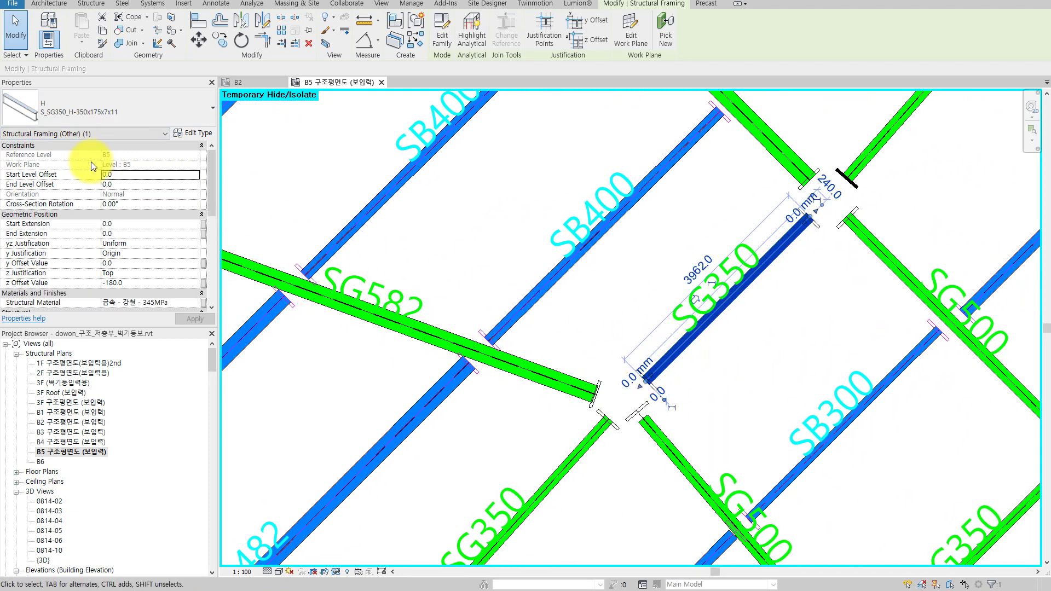
left_click(795, 484)
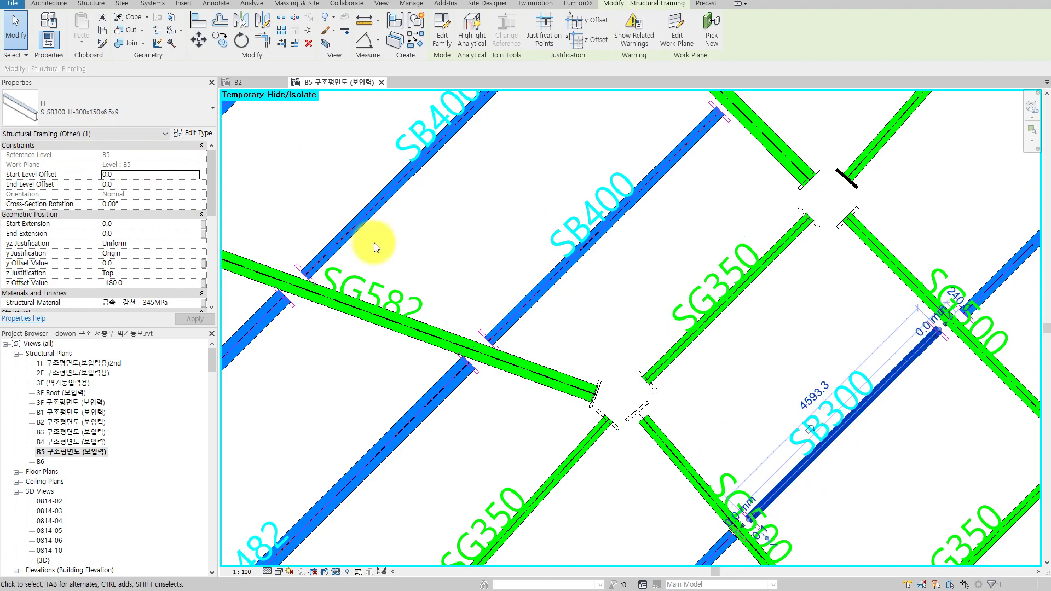
left_click(761, 326)
scroll(835, 383, "down", 3)
- Pan and zoom across the B5 plan to review the SB700, SG482 and diagonal SG/SB beams
scroll(757, 376, "up", 3)
scroll(757, 376, "down", 3)
scroll(725, 375, "up", 3)
mouse_move(725, 375)
middle_mouse_down()
mouse_move(577, 356)
mouse_move(645, 405)
mouse_move(419, 305)
middle_mouse_up()
scroll(577, 356, "down", 3)
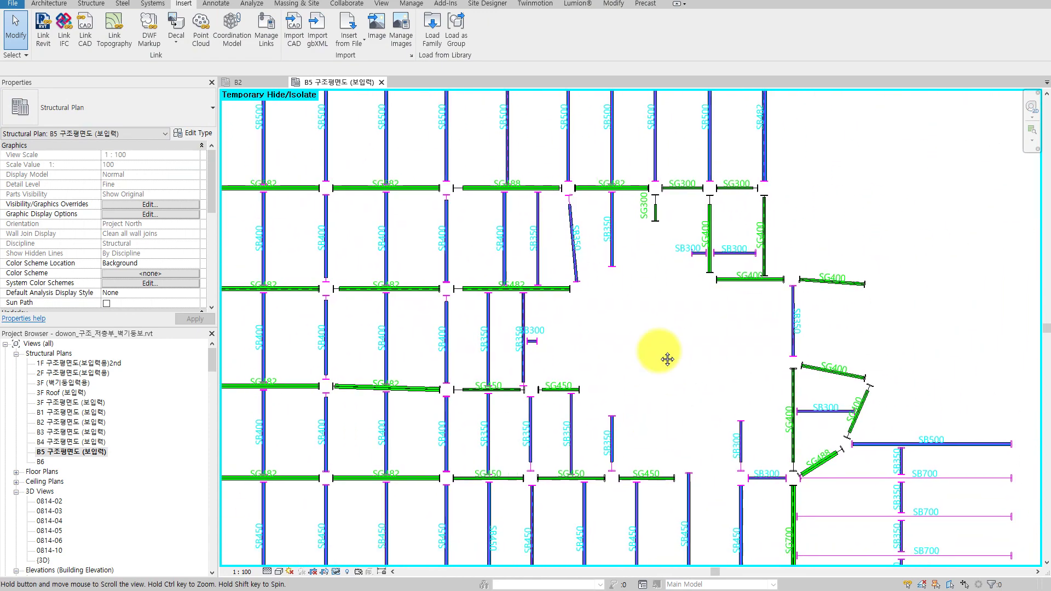
middle_click_drag(664, 392, 610, 317)
scroll(753, 357, "up", 2)
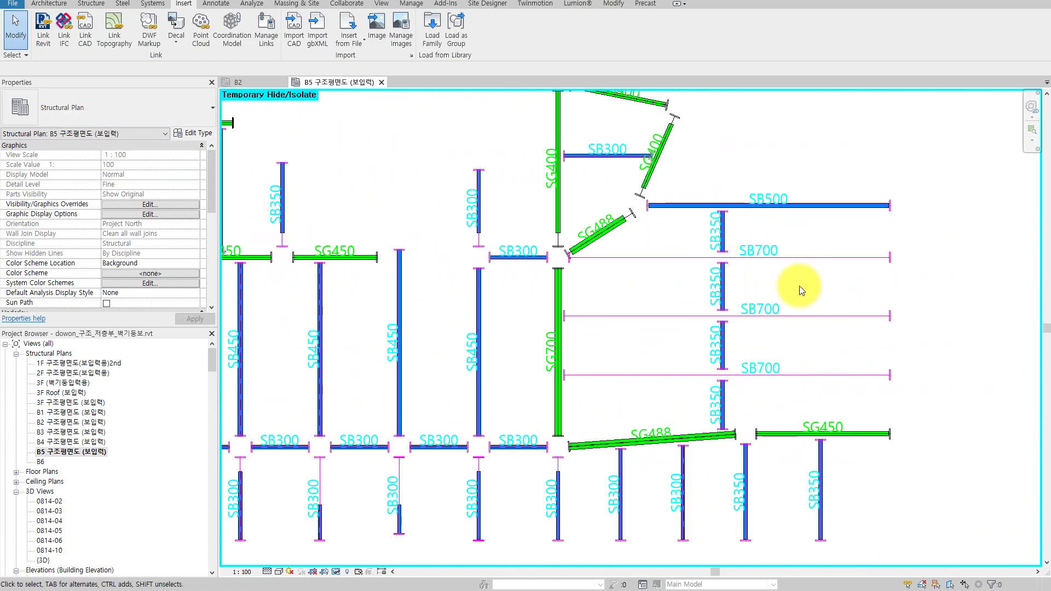
middle_click_drag(520, 291, 805, 217)
middle_click_drag(694, 312, 922, 263)
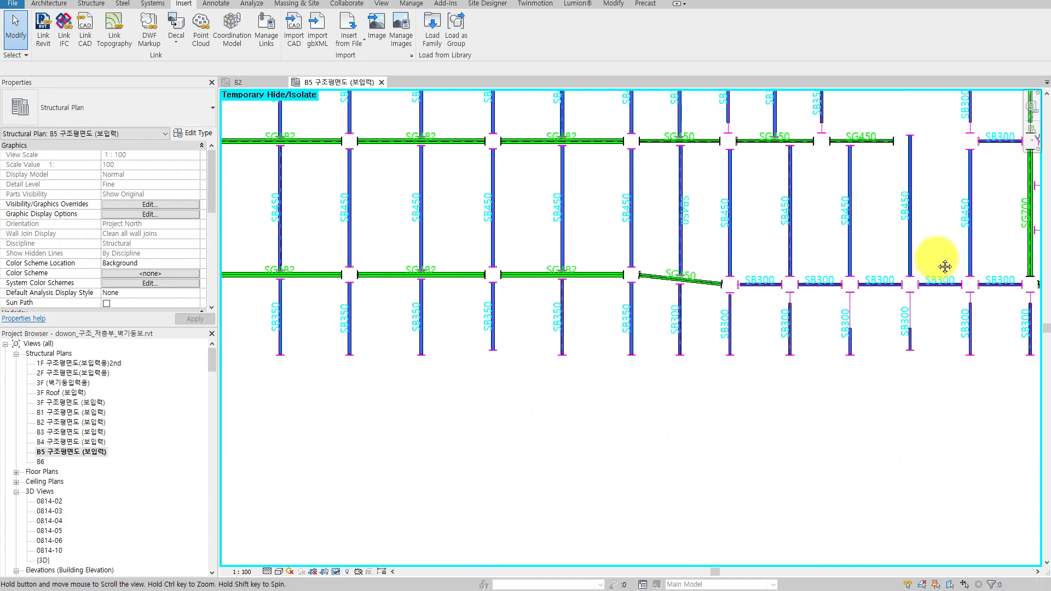
middle_click_drag(523, 266, 922, 307)
middle_click_drag(547, 306, 921, 319)
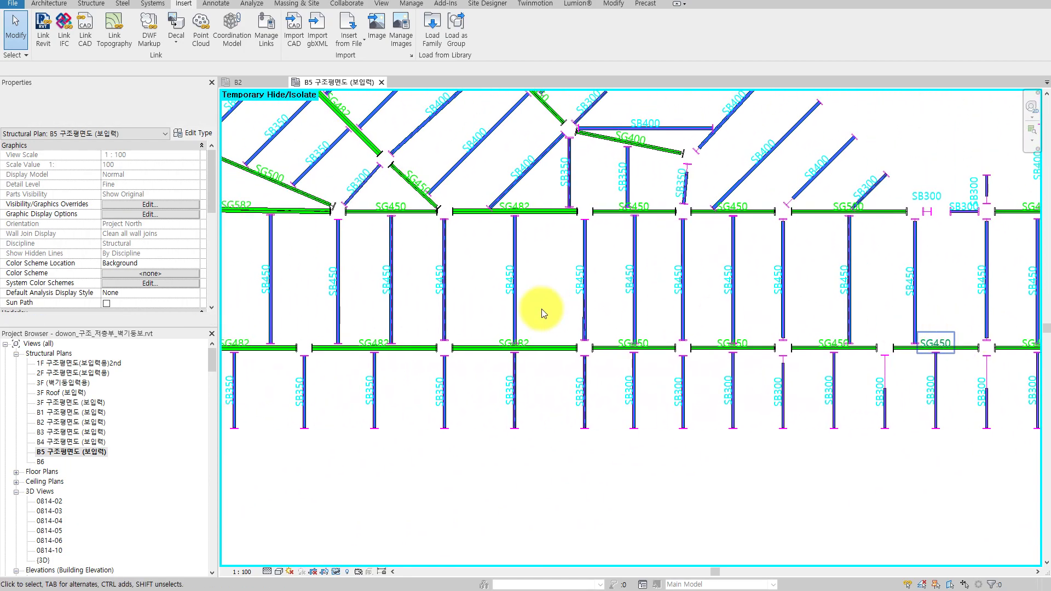
middle_click_drag(542, 310, 976, 467)
scroll(668, 462, "down", 2)
scroll(638, 481, "down", 2)
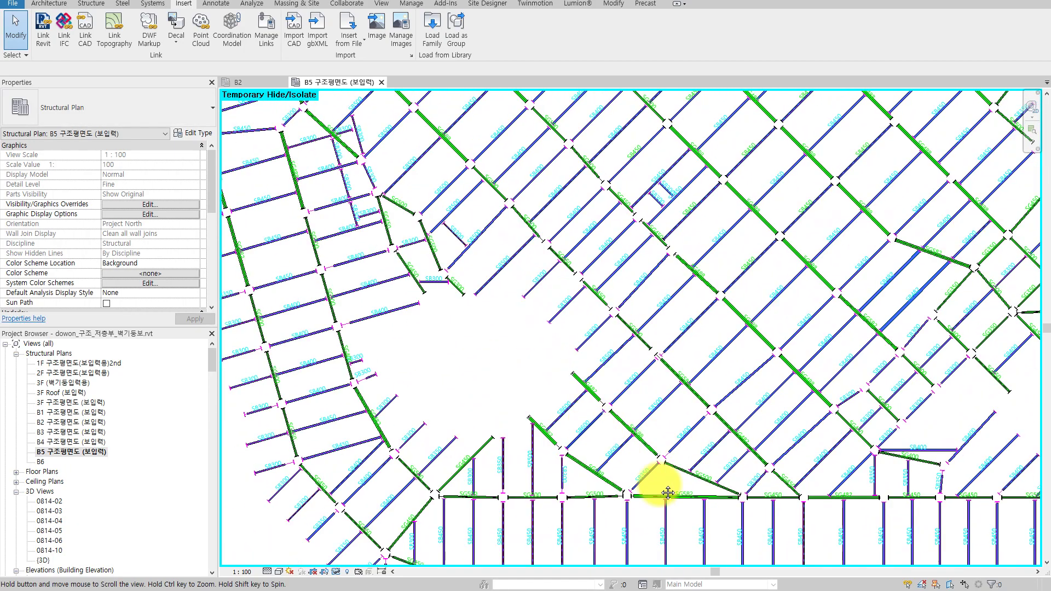
mouse_move(684, 339)
middle_mouse_down()
mouse_move(610, 286)
mouse_move(680, 429)
mouse_move(605, 267)
mouse_move(569, 284)
middle_mouse_up()
scroll(569, 283, "up", 2)
scroll(568, 311, "up", 2)
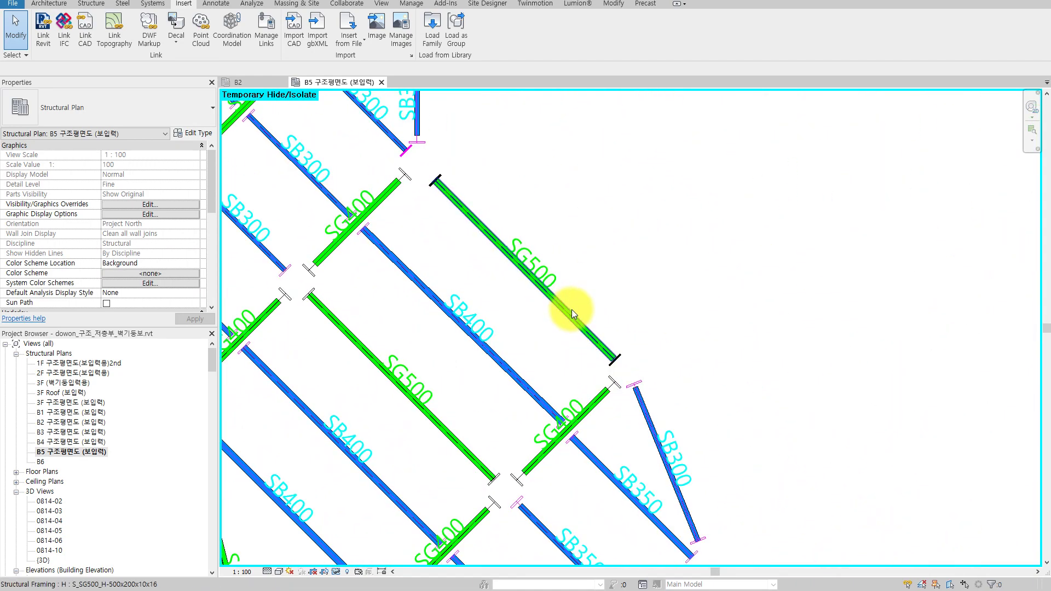
scroll(572, 313, "up", 2)
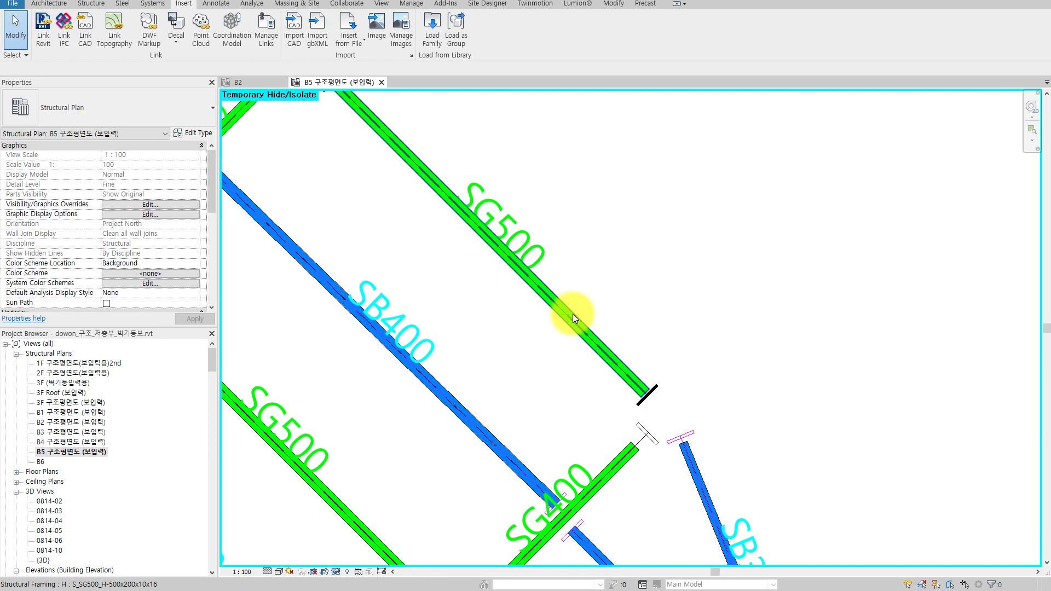
- Check the properties of the SG500 and SG400 beams
left_click(572, 314)
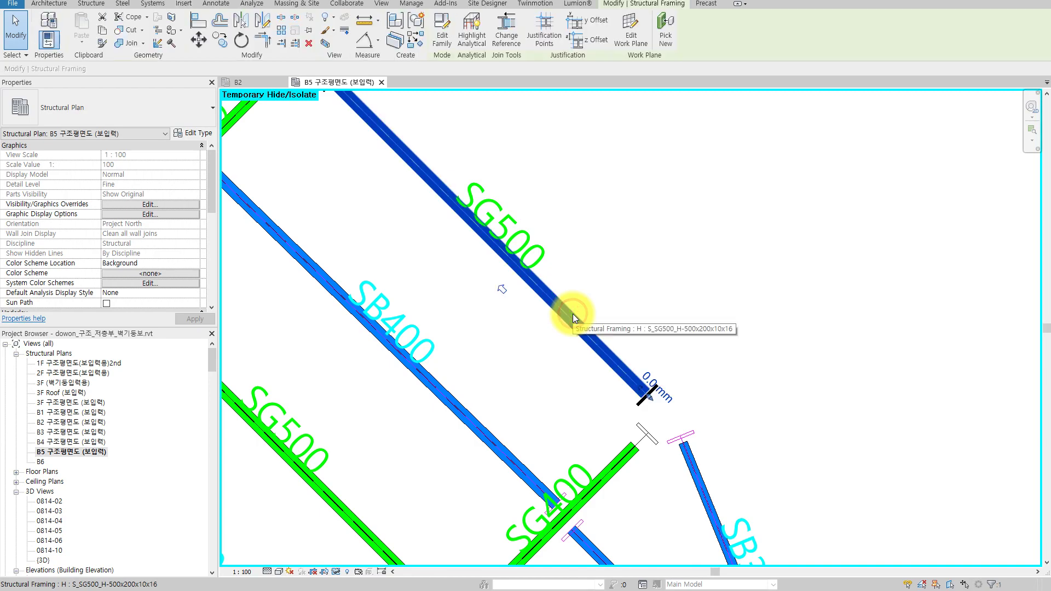
left_click(756, 293)
scroll(744, 320, "down", 3)
scroll(814, 312, "down", 2)
scroll(468, 253, "up", 2)
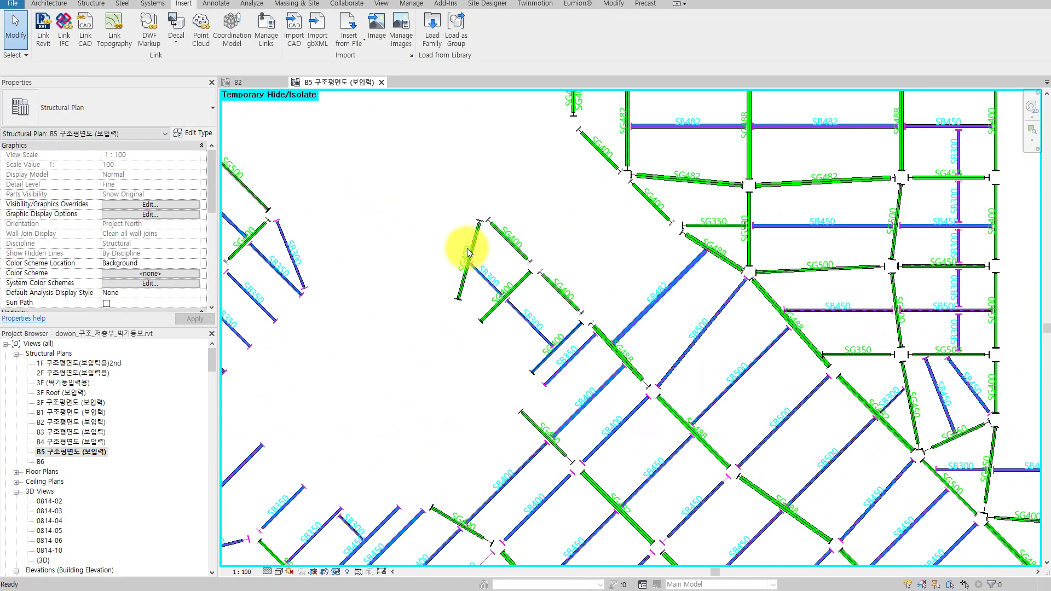
scroll(468, 253, "up", 3)
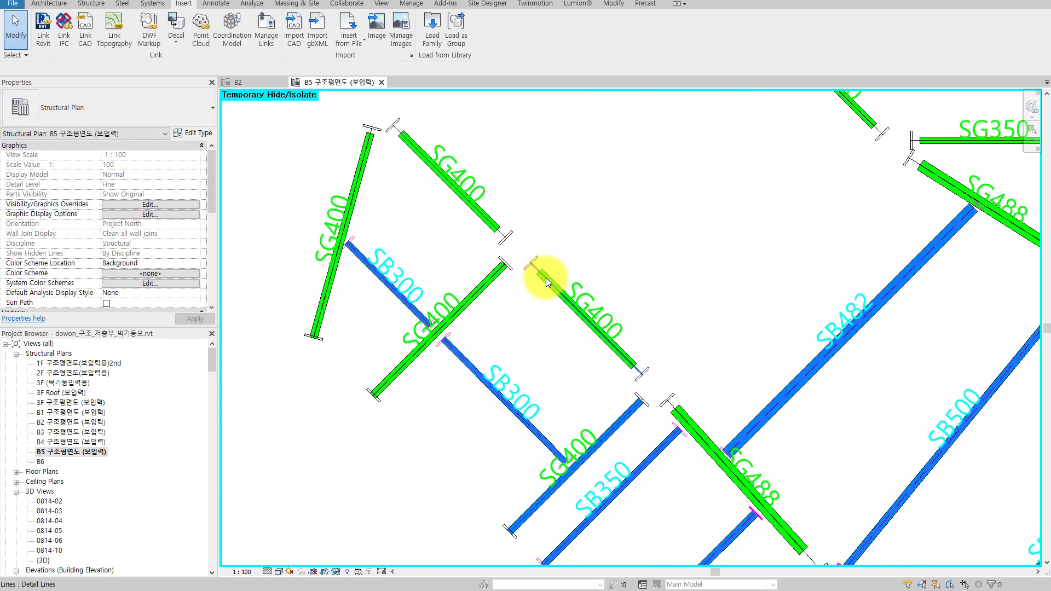
left_click(493, 284)
scroll(491, 352, "up", 2)
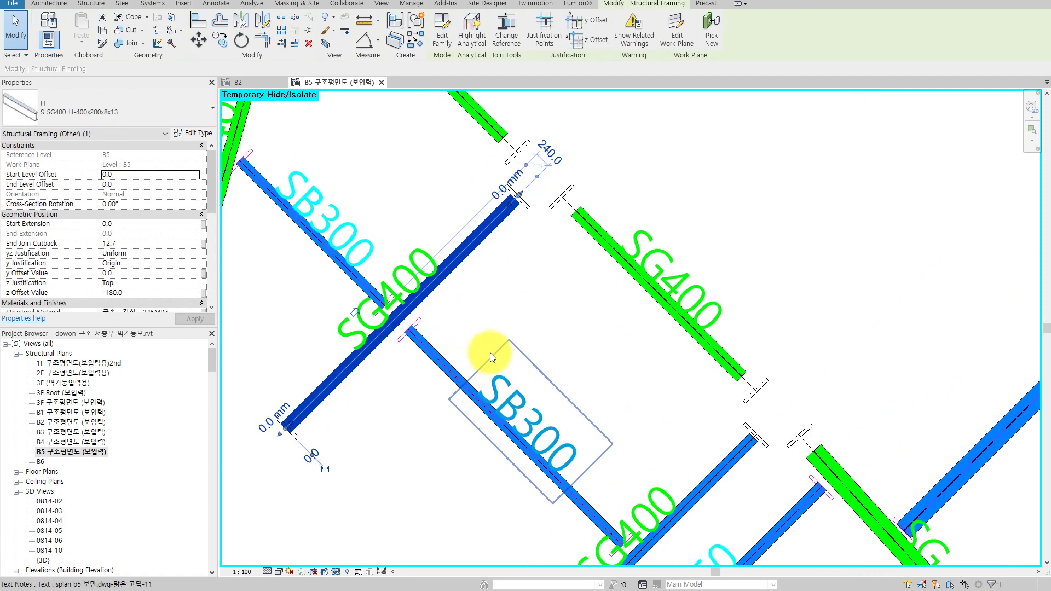
scroll(534, 352, "down", 3)
scroll(620, 323, "up", 3)
- Check the SB482, SG488 and vertical SG500 beams, then open the default 3D view
left_click(656, 252)
left_click(721, 251)
scroll(720, 251, "down", 3)
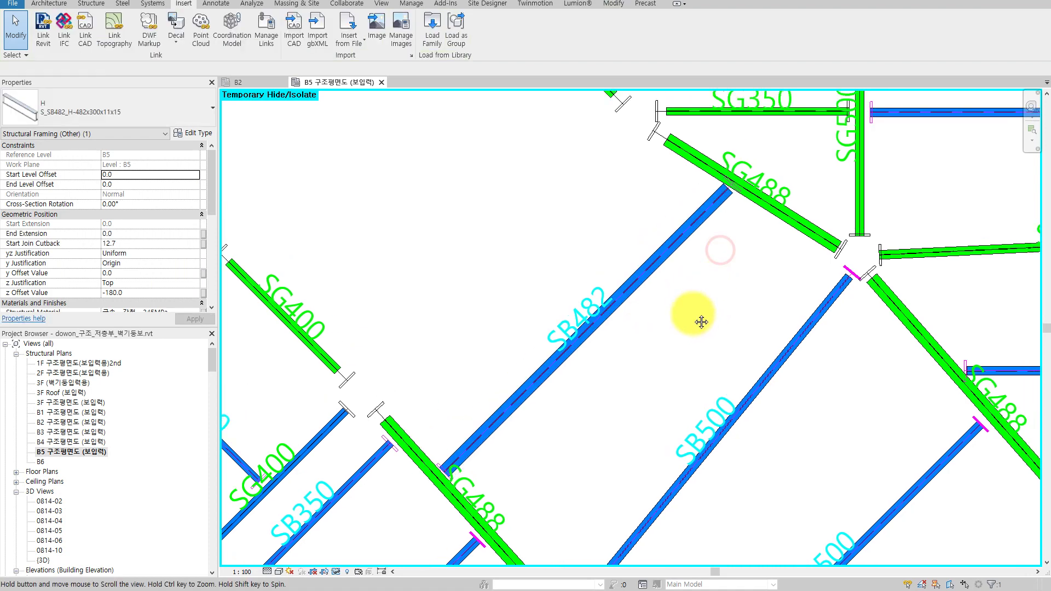
scroll(654, 354, "up", 3)
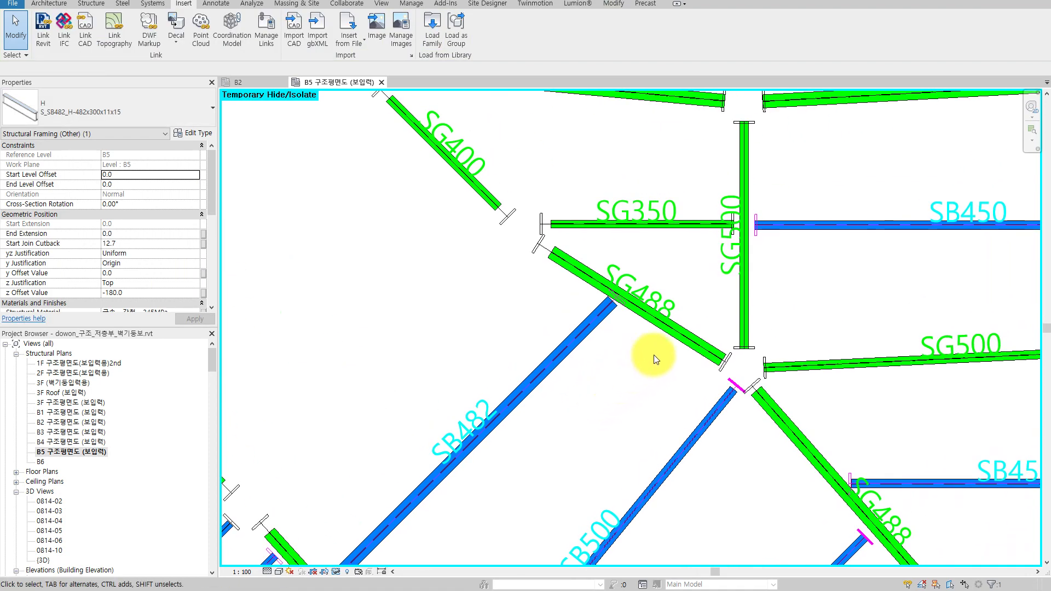
left_click(684, 343)
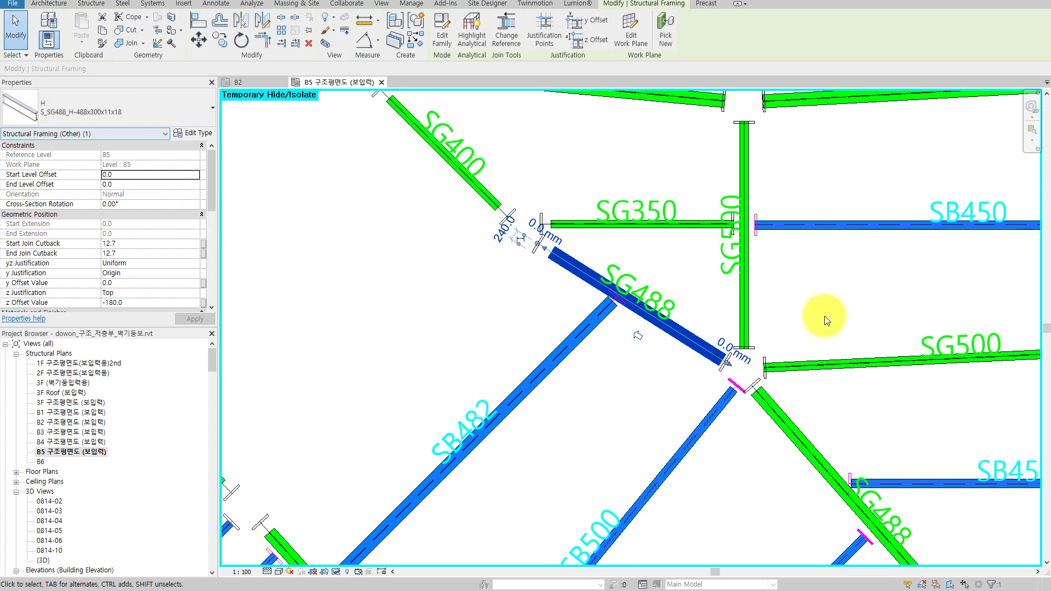
left_click(865, 305)
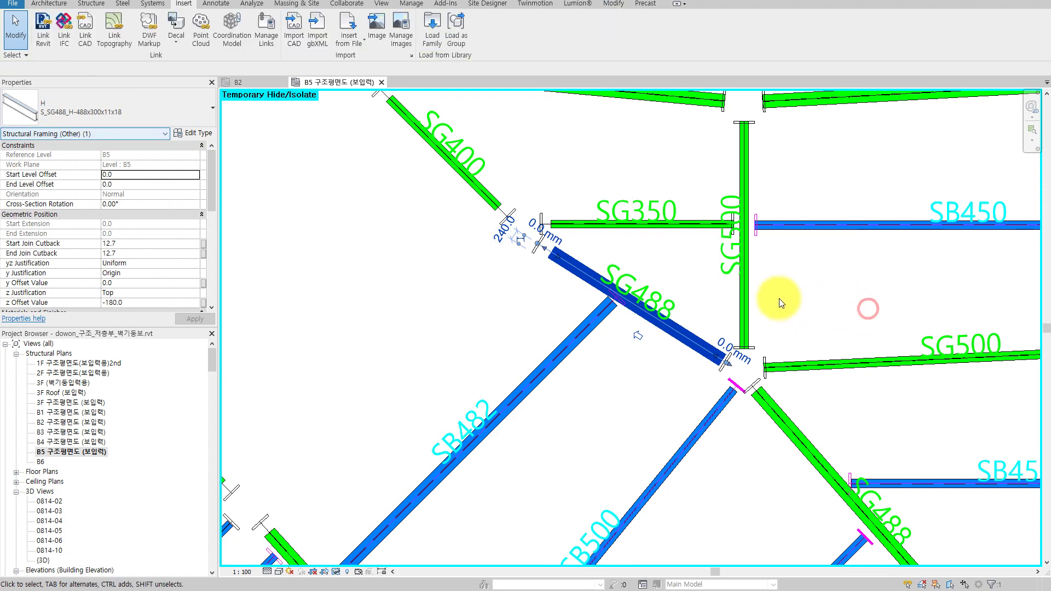
left_click(751, 298)
left_click(290, 307)
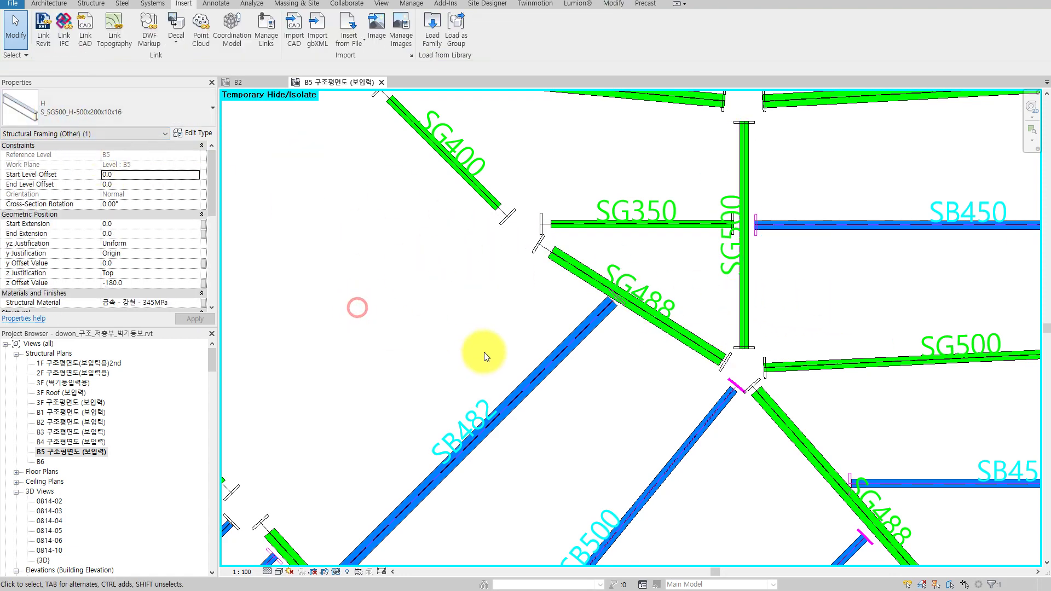
scroll(481, 352, "down", 2)
left_click(195, 1)
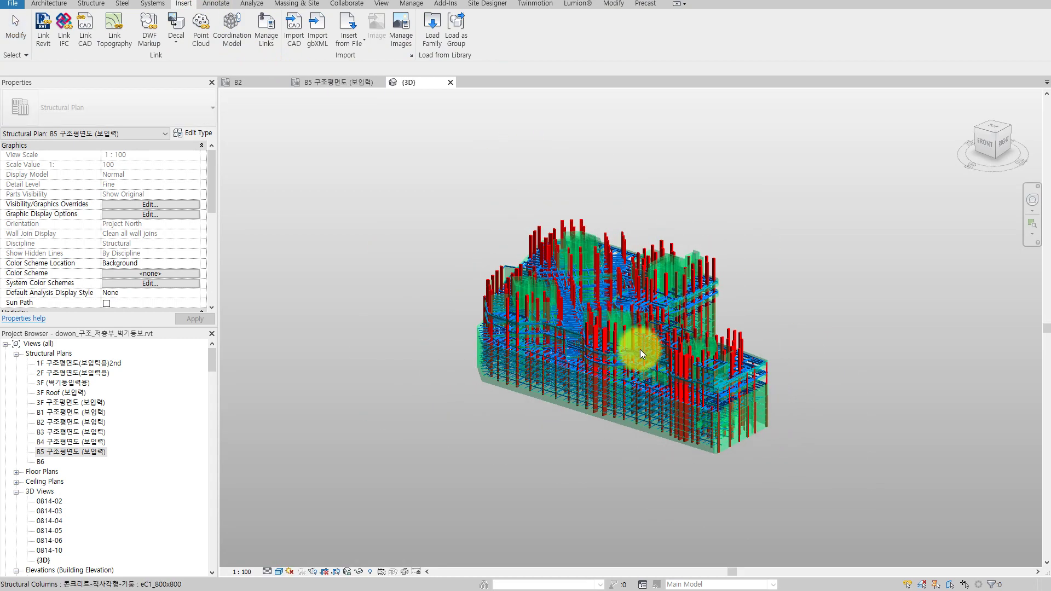
mouse_move(640, 349)
middle_mouse_down("shift")
mouse_move(664, 305)
mouse_move(795, 280)
mouse_move(861, 312)
middle_mouse_up("shift")
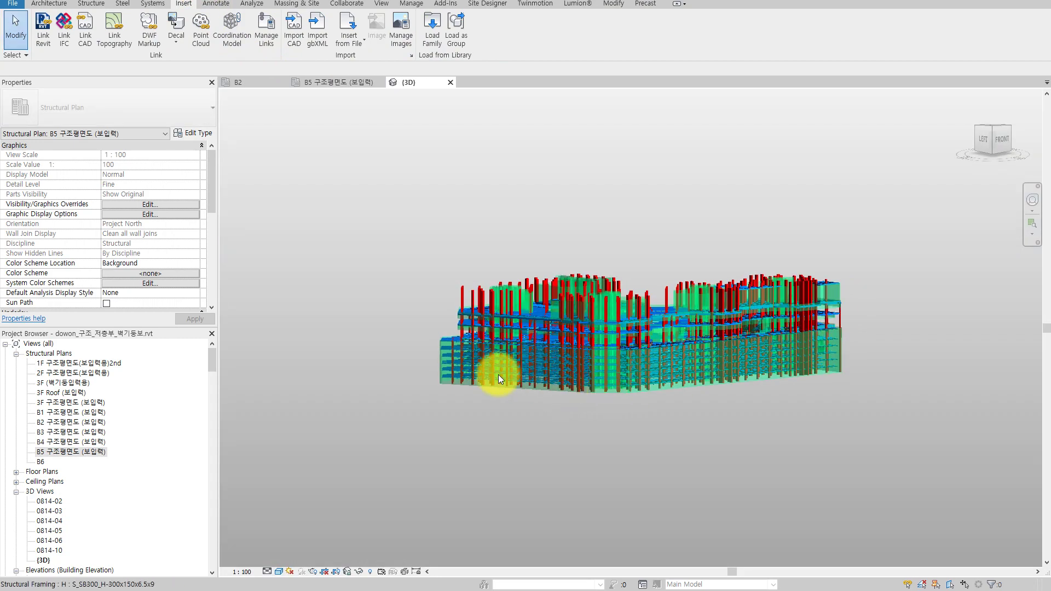
scroll(419, 383, "up", 2)
scroll(419, 380, "up", 4)
mouse_move(418, 380)
middle_mouse_down("shift")
mouse_move(503, 365)
mouse_move(583, 374)
mouse_move(567, 454)
middle_mouse_up("shift")
scroll(581, 374, "down", 2)
middle_click_drag(441, 443, 308, 344, "shift")
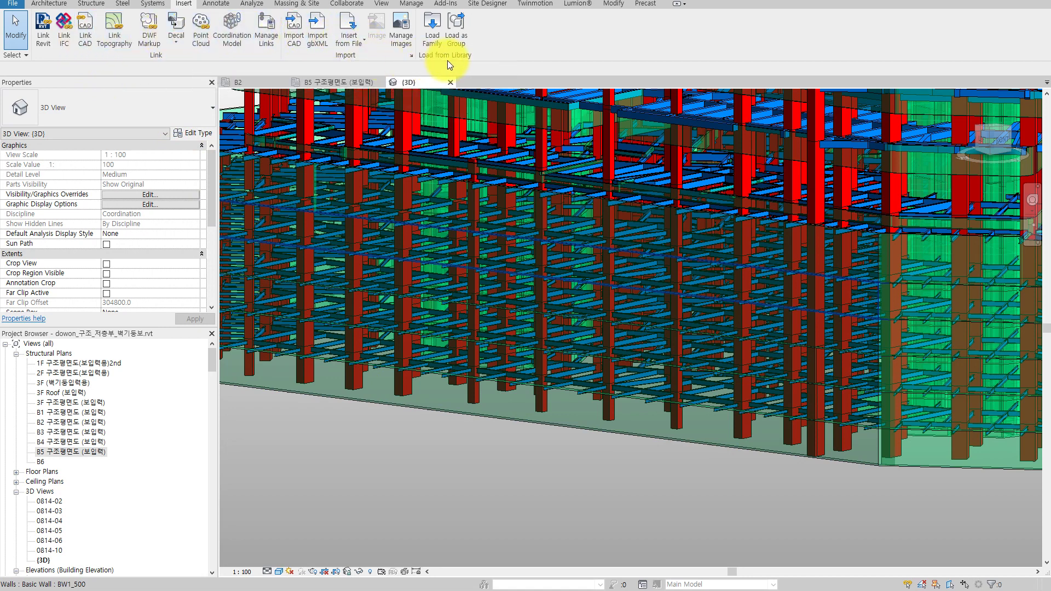
left_click(267, 37)
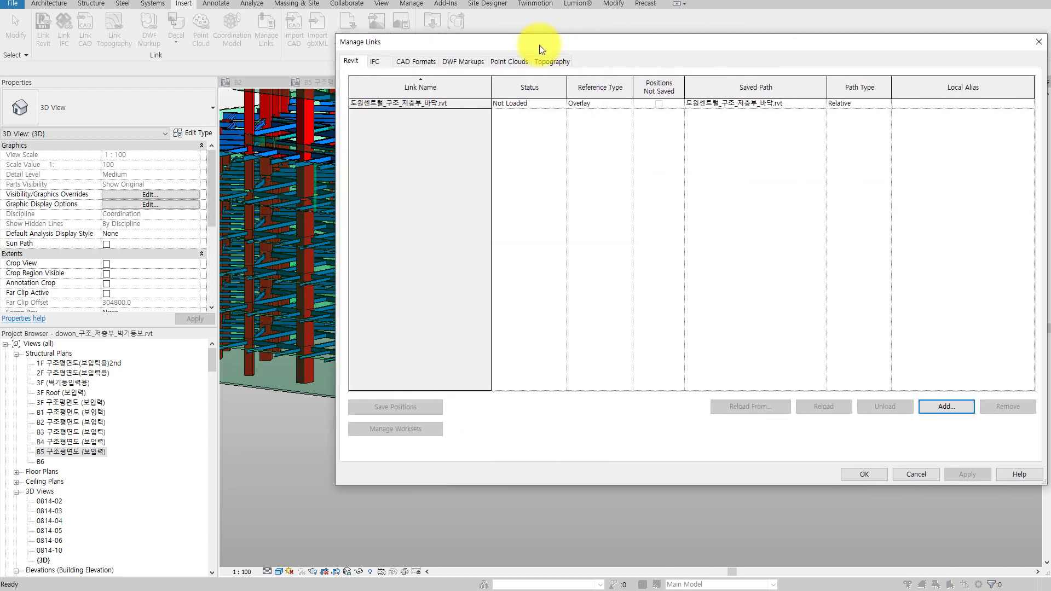
left_click(455, 105)
left_click(831, 409)
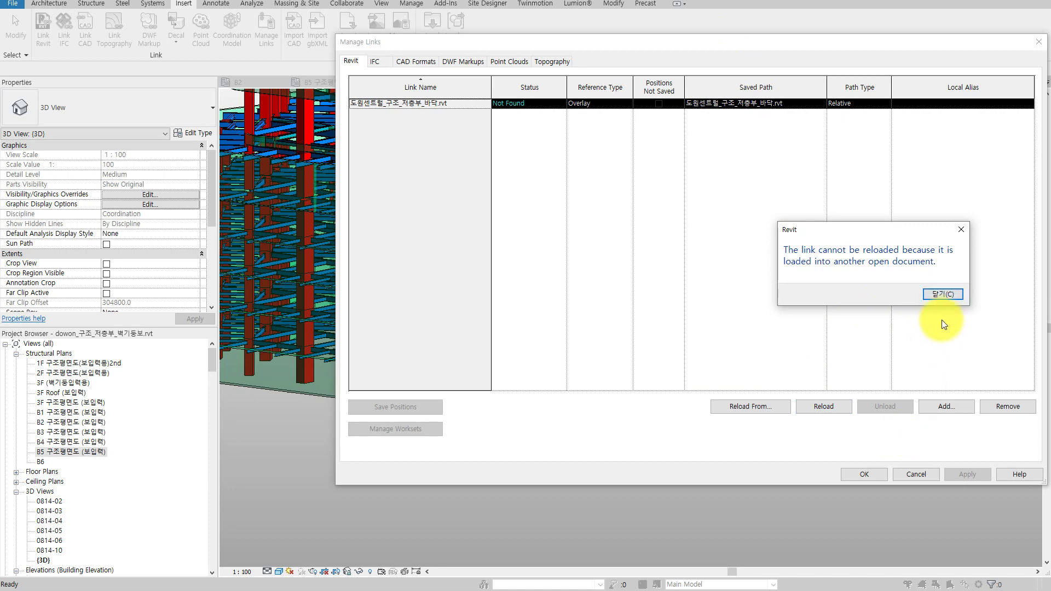
left_click(941, 296)
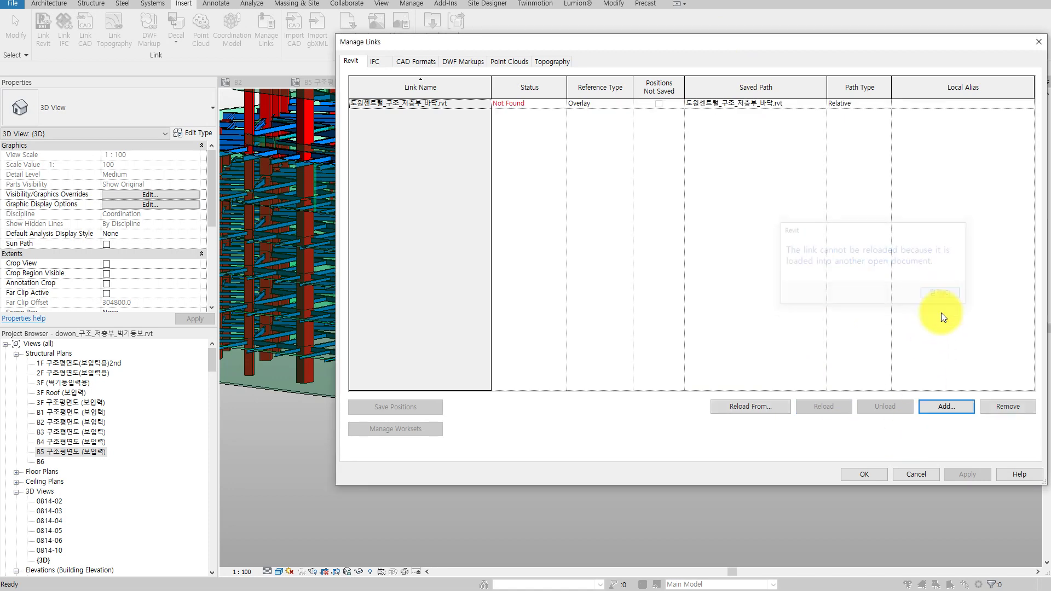
left_click(924, 475)
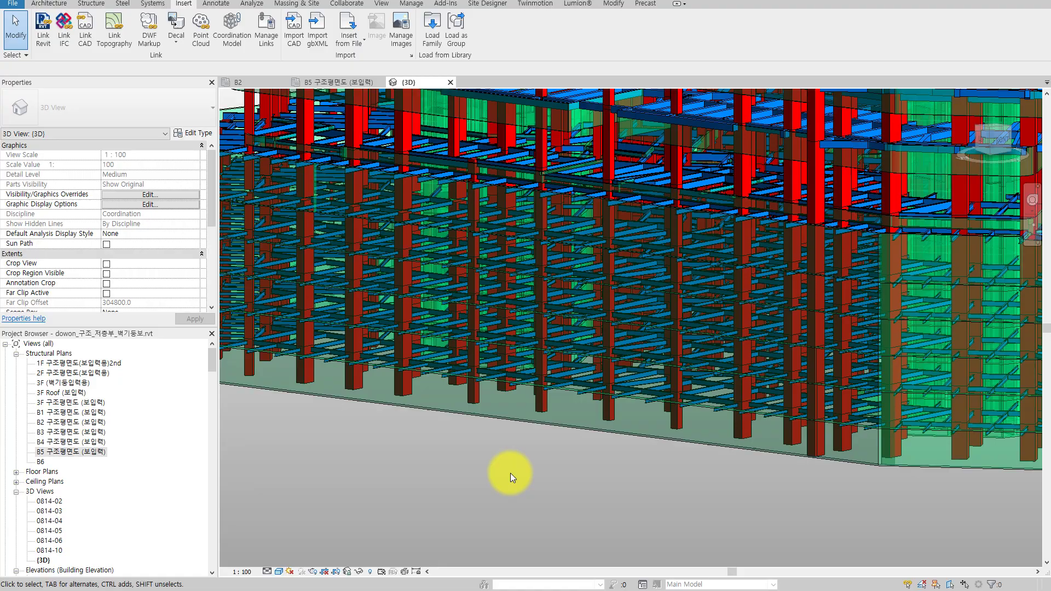
mouse_move(510, 473)
middle_mouse_down("shift")
mouse_move(594, 464)
mouse_move(746, 405)
mouse_move(434, 405)
mouse_move(540, 428)
mouse_move(704, 422)
mouse_move(715, 404)
mouse_move(1002, 404)
mouse_move(642, 440)
mouse_move(634, 497)
middle_mouse_up("shift")
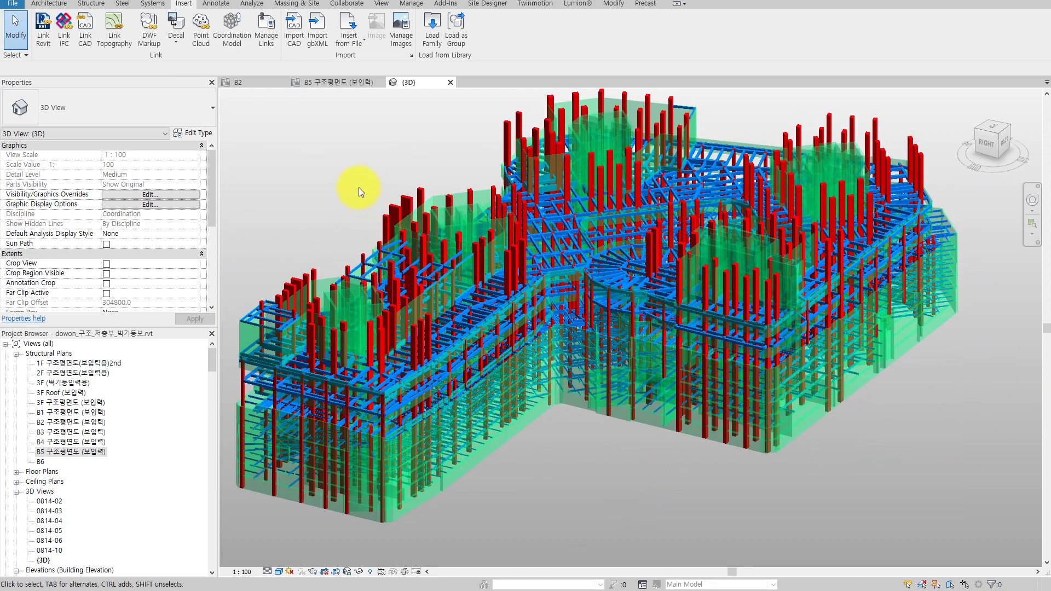
left_click(359, 187)
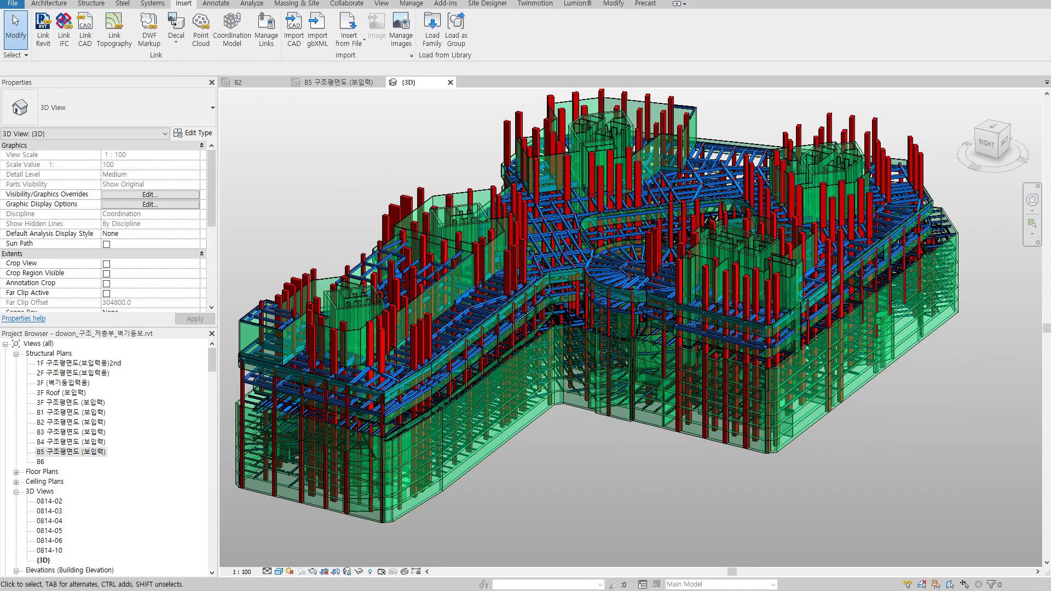